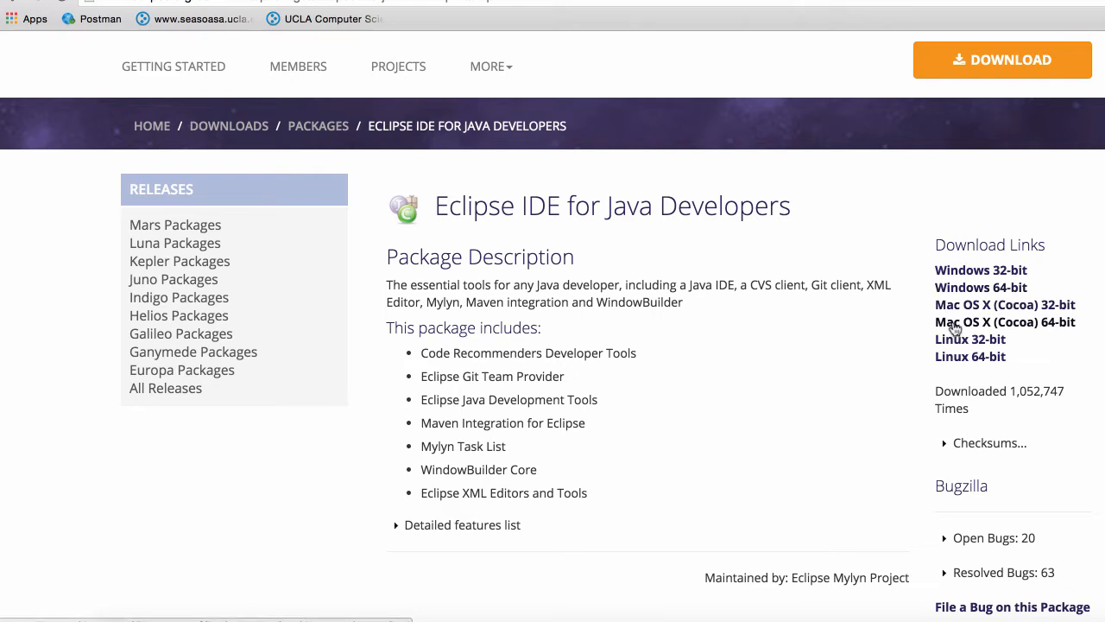
# - Start the Mac OS X (Cocoa) 64-bit download of Eclipse IDE for Java Developers and cancel it
pyautogui.click(954, 322)
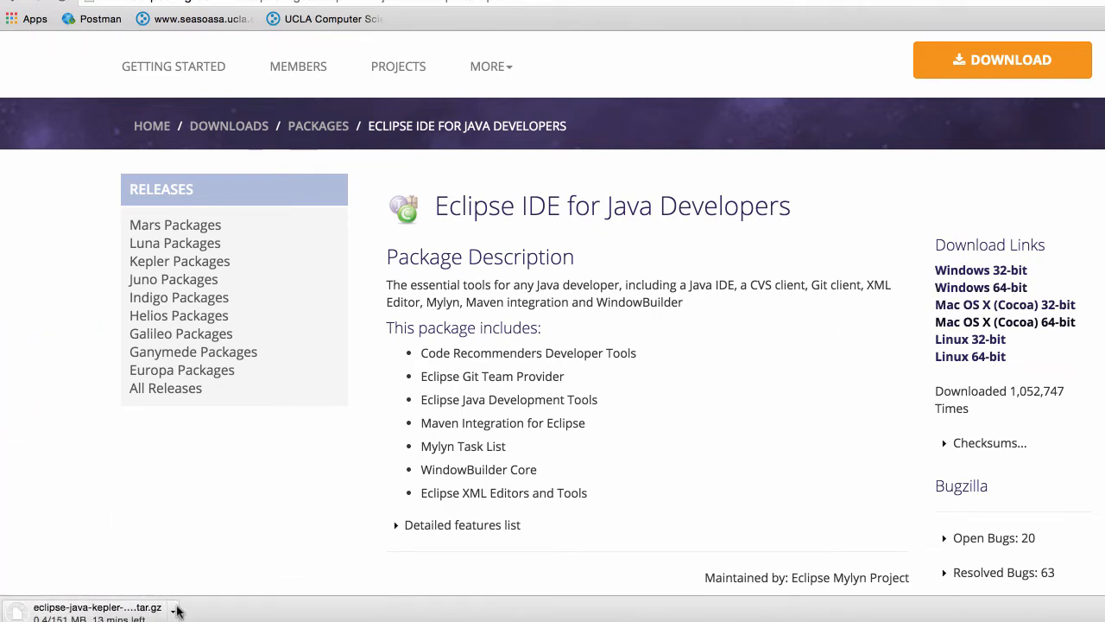
pyautogui.click(173, 610)
pyautogui.click(205, 615)
# - Search the web for "jdk" in a new tab and open Oracle's Java SE Downloads page
pyautogui.press('super+t')
pyautogui.write('java')
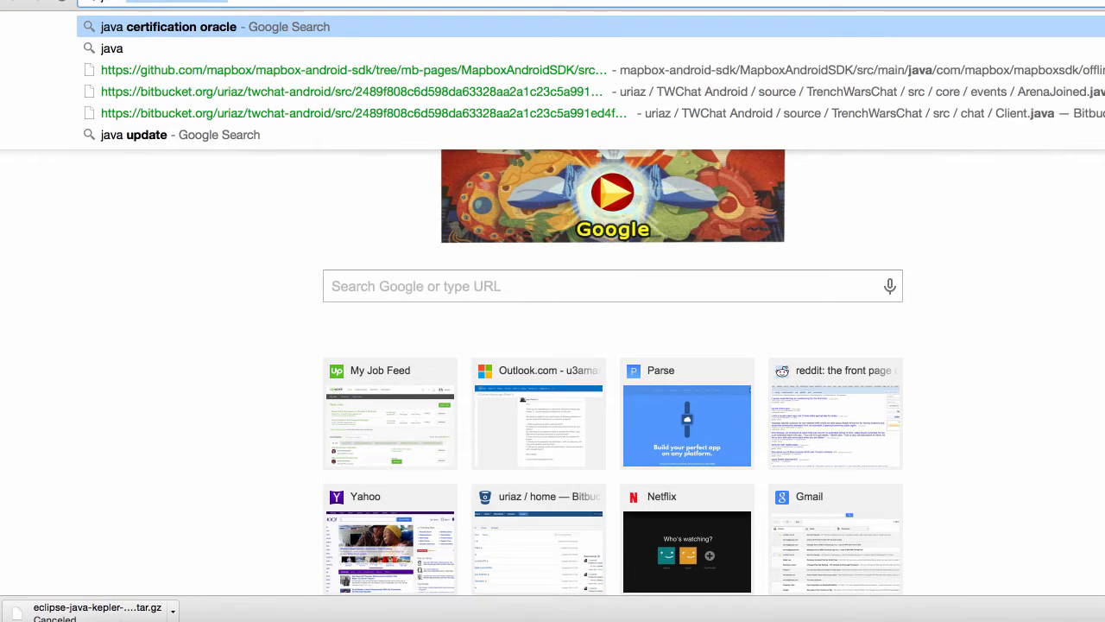
pyautogui.press('super+a')
pyautogui.write('jdk')
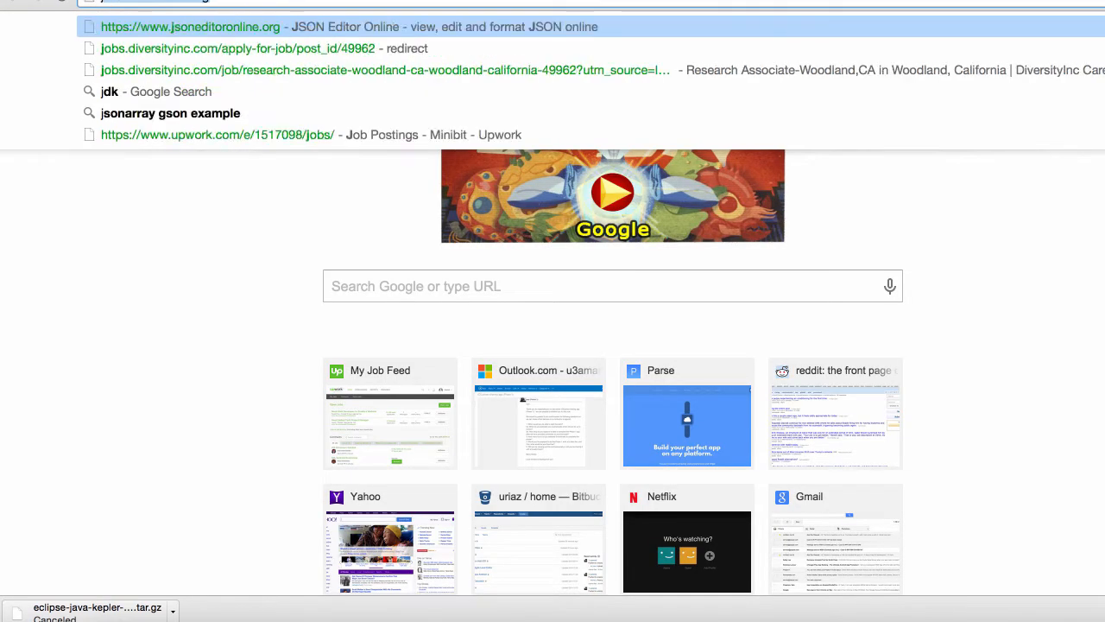
pyautogui.press('Return')
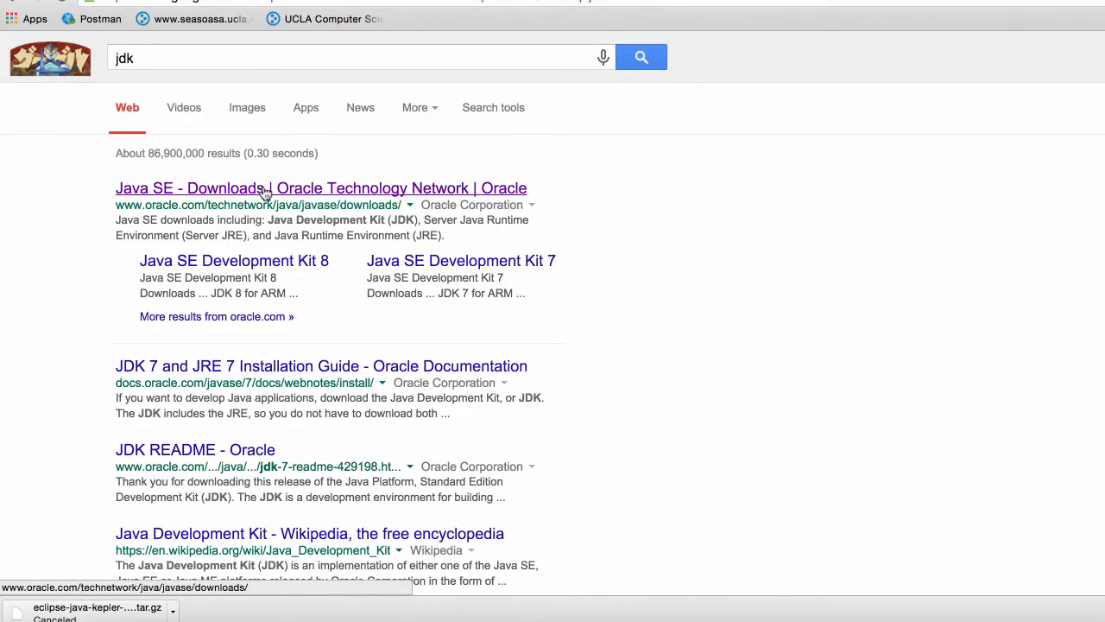
pyautogui.click(239, 186)
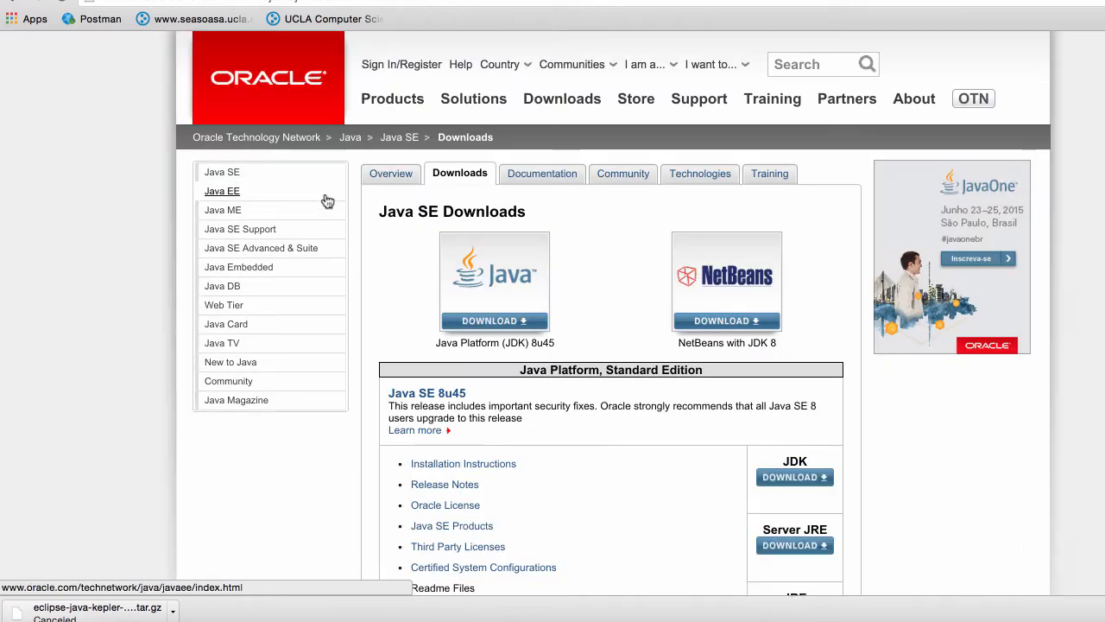
# - Open the JDK download page for Java SE 8u45
pyautogui.scroll(-4, 429, 280)
pyautogui.scroll(1, 429, 282)
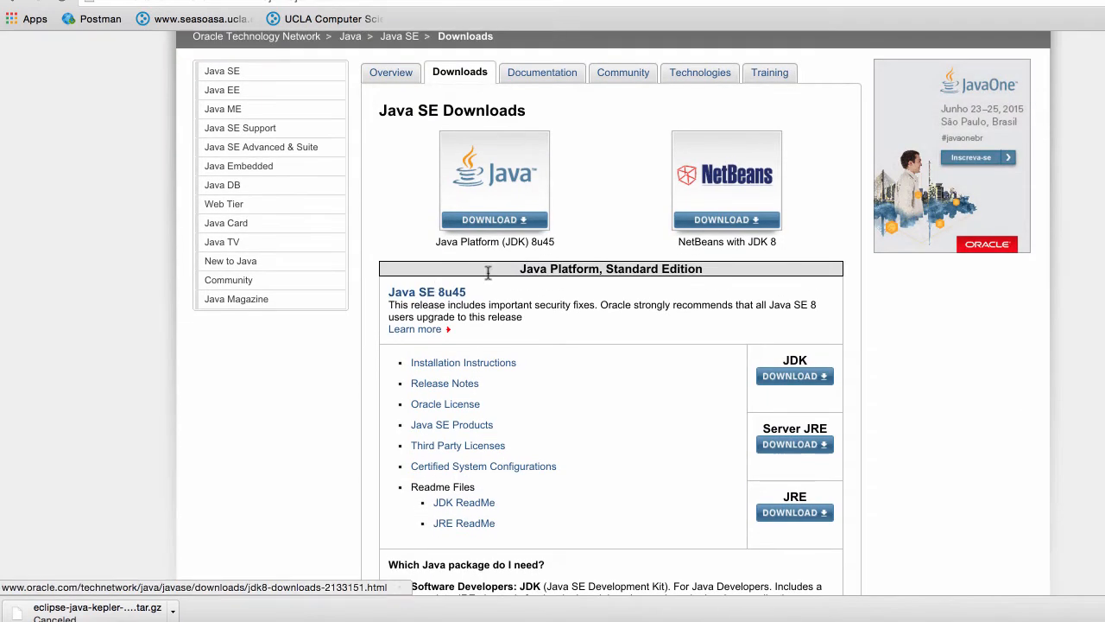
pyautogui.click(803, 377)
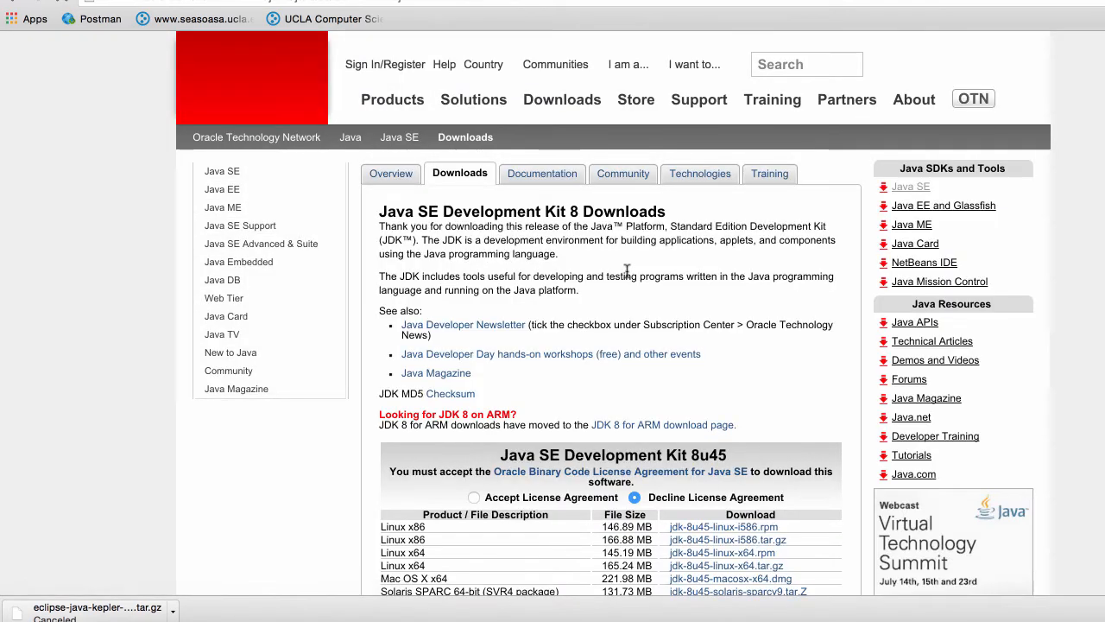
# - Accept the license agreement for Java SE Development Kit 8u45 and look over the platform downloads
pyautogui.scroll(-2, 628, 275)
pyautogui.scroll(-2, 628, 276)
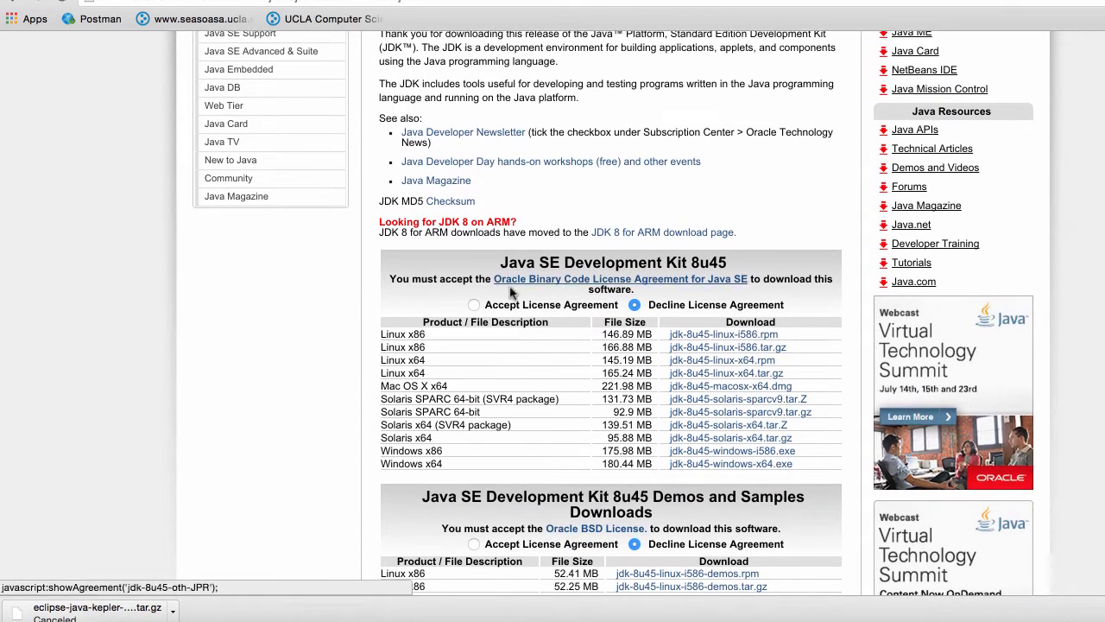
pyautogui.click(474, 304)
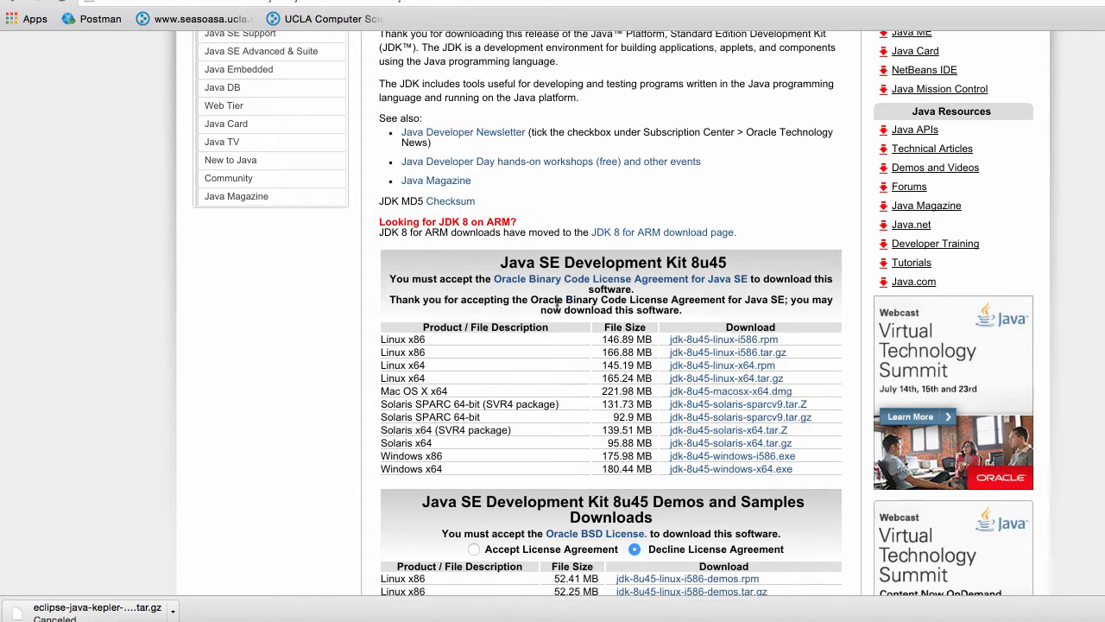
pyautogui.scroll(-1, 462, 318)
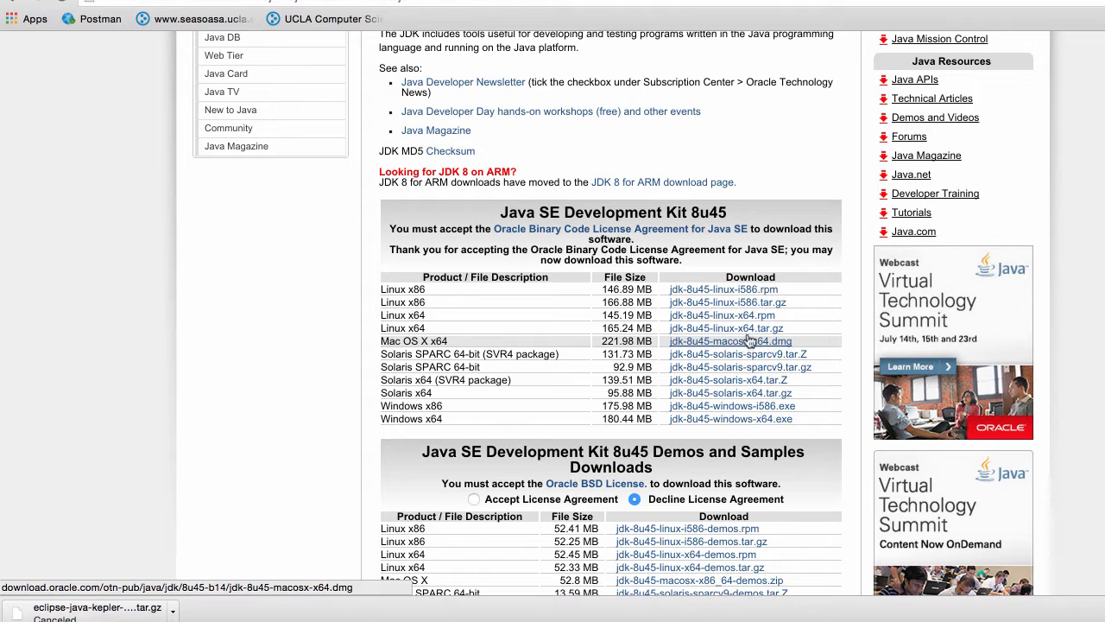
pyautogui.scroll(2, 703, 393)
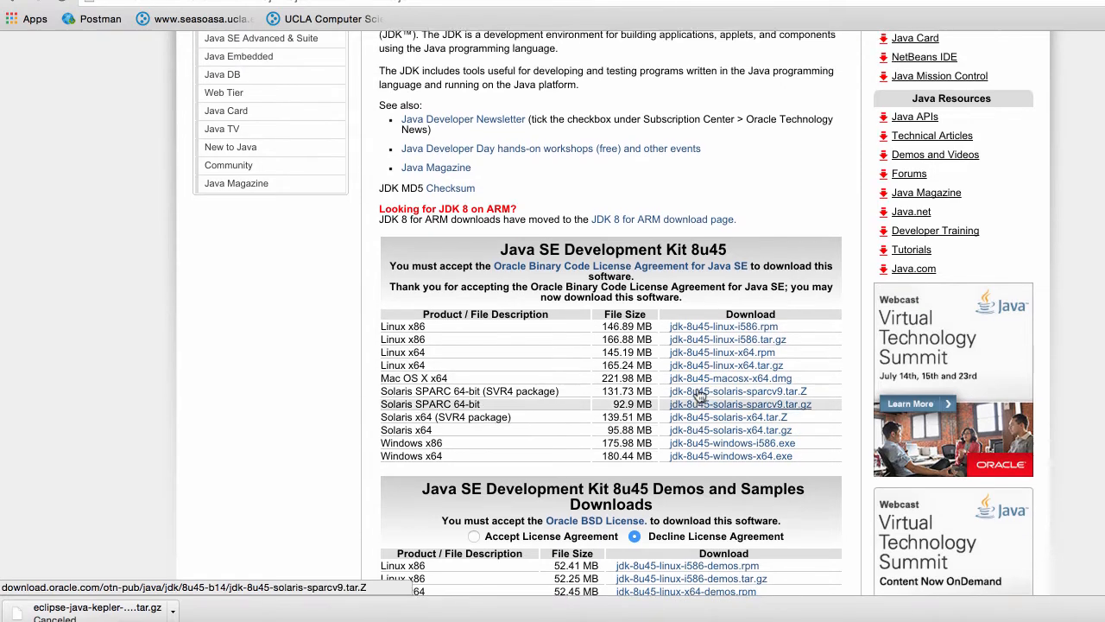
pyautogui.scroll(3, 699, 393)
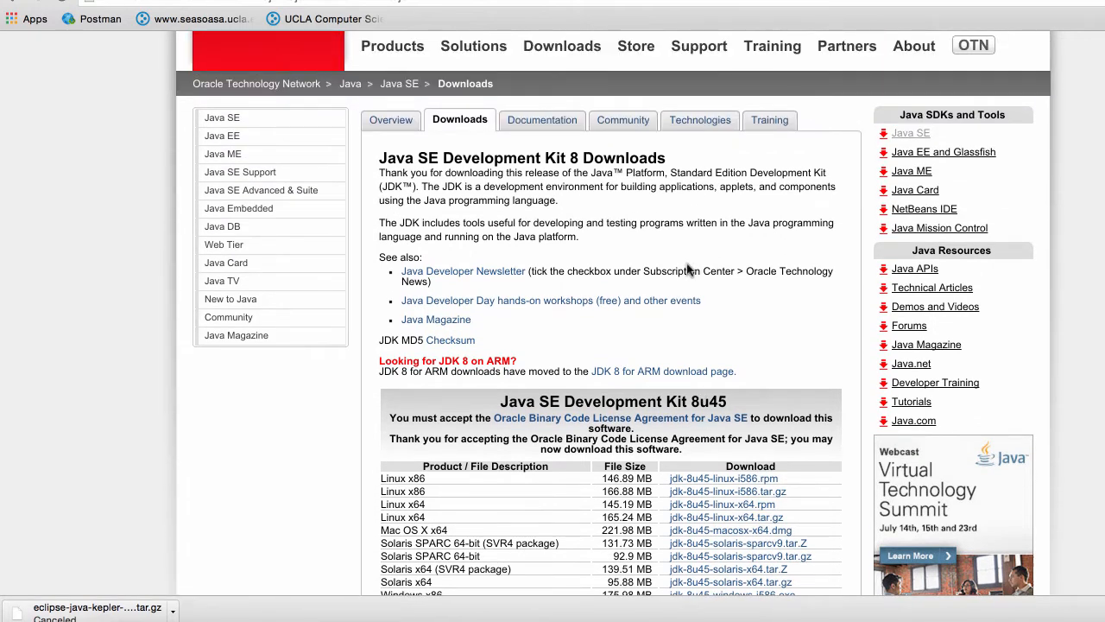
# - Switch to Eclipse and close the Main.java editor and the Console view
pyautogui.click(511, 616)
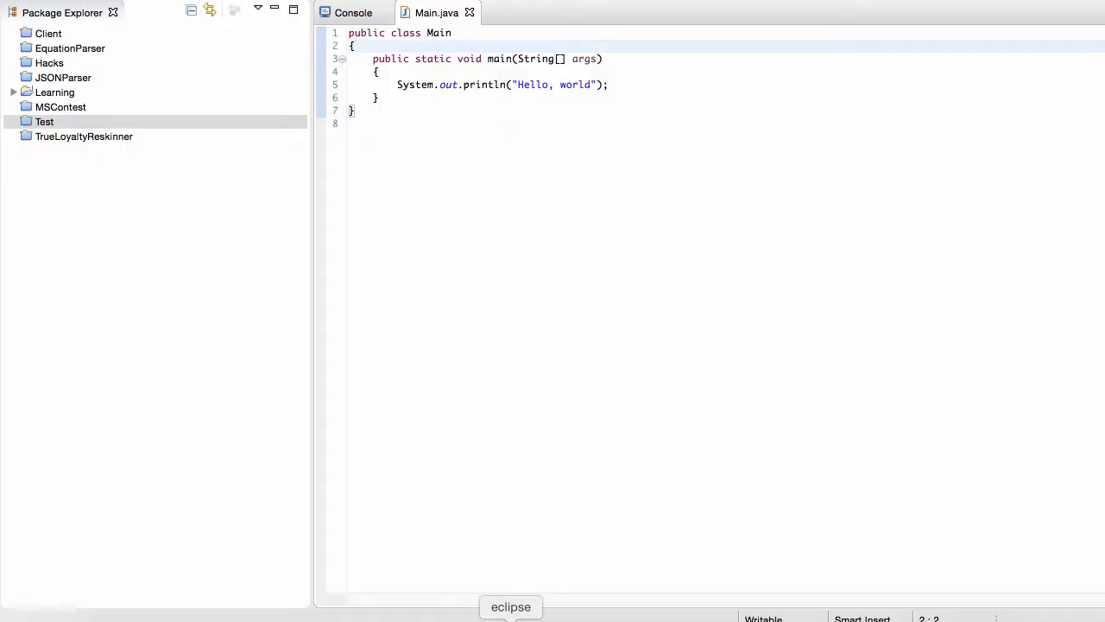
pyautogui.click(484, 169)
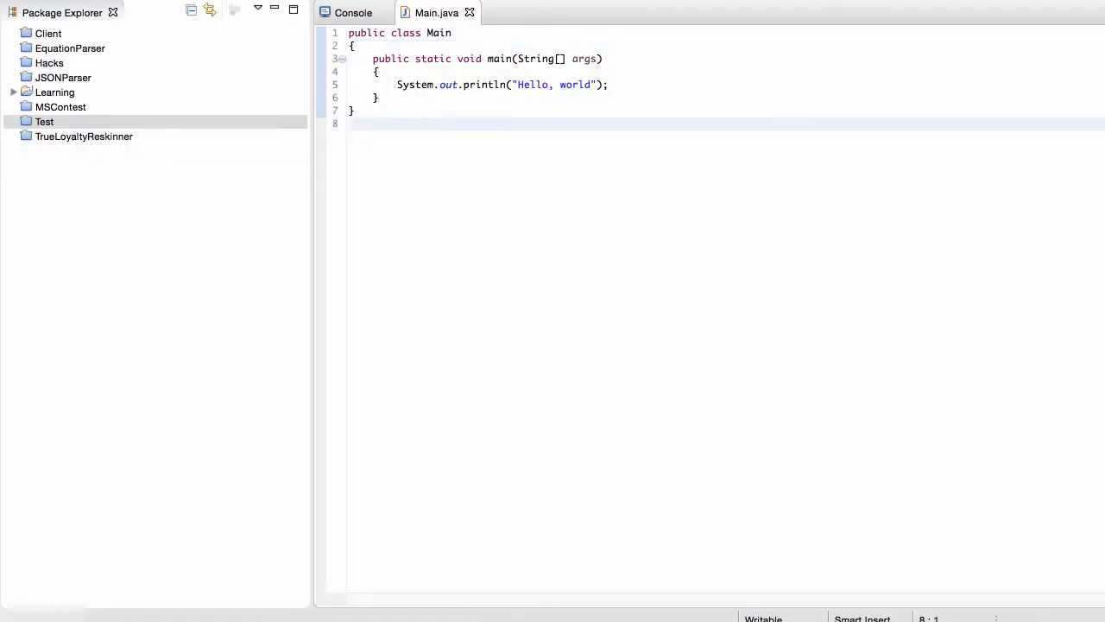
pyautogui.press('super+w')
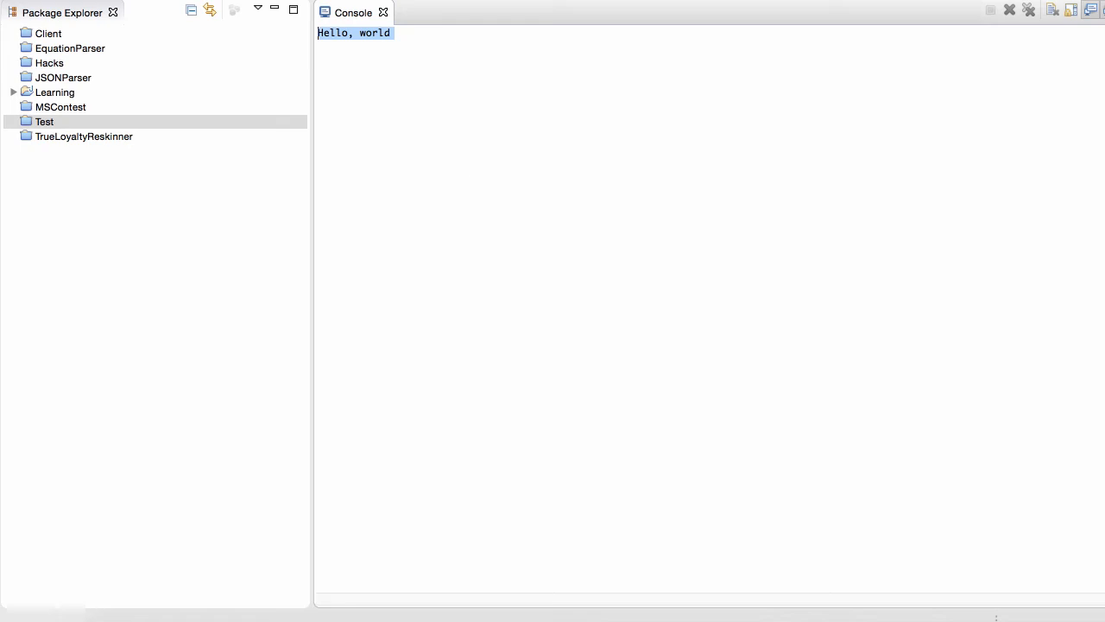
pyautogui.click(383, 13)
# - Try to create a new Java project named test2
pyautogui.rightClick(191, 181)
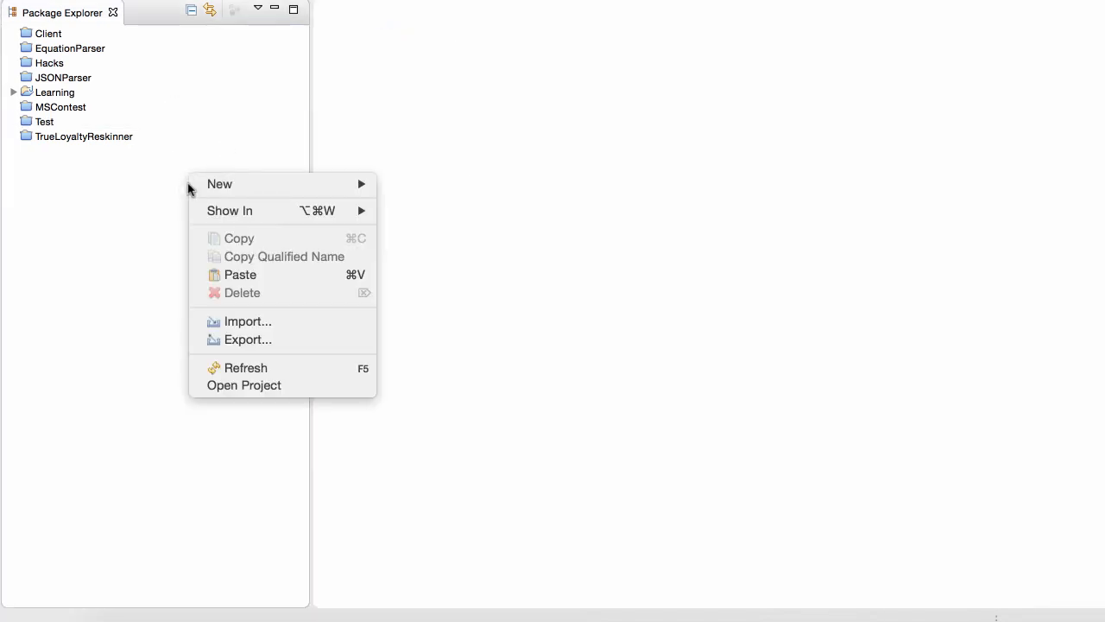
pyautogui.moveTo(213, 184)
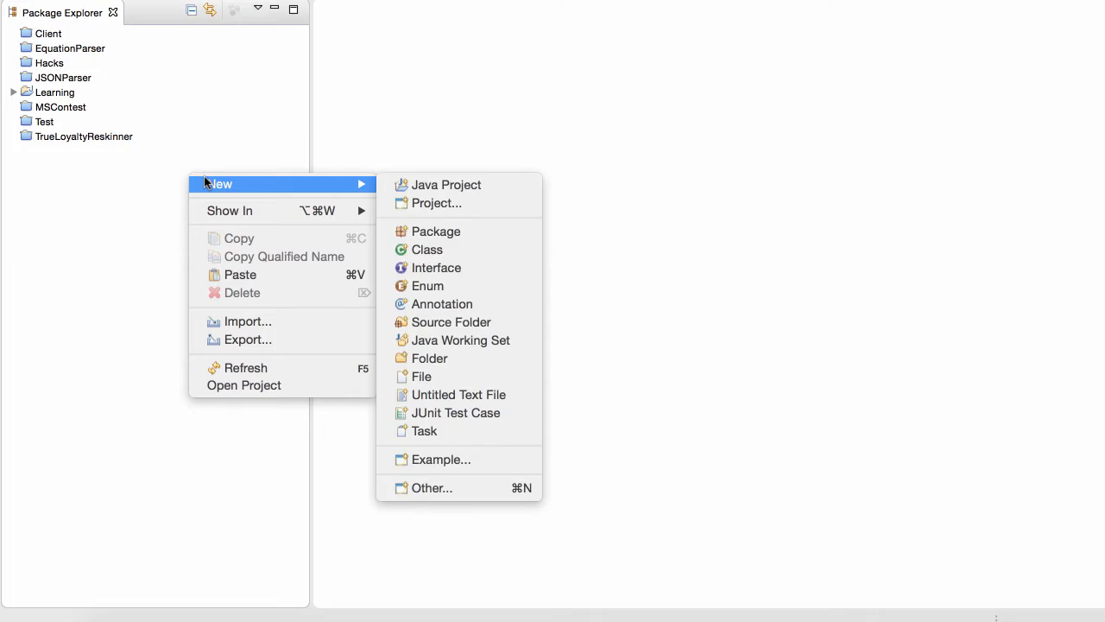
pyautogui.click(405, 184)
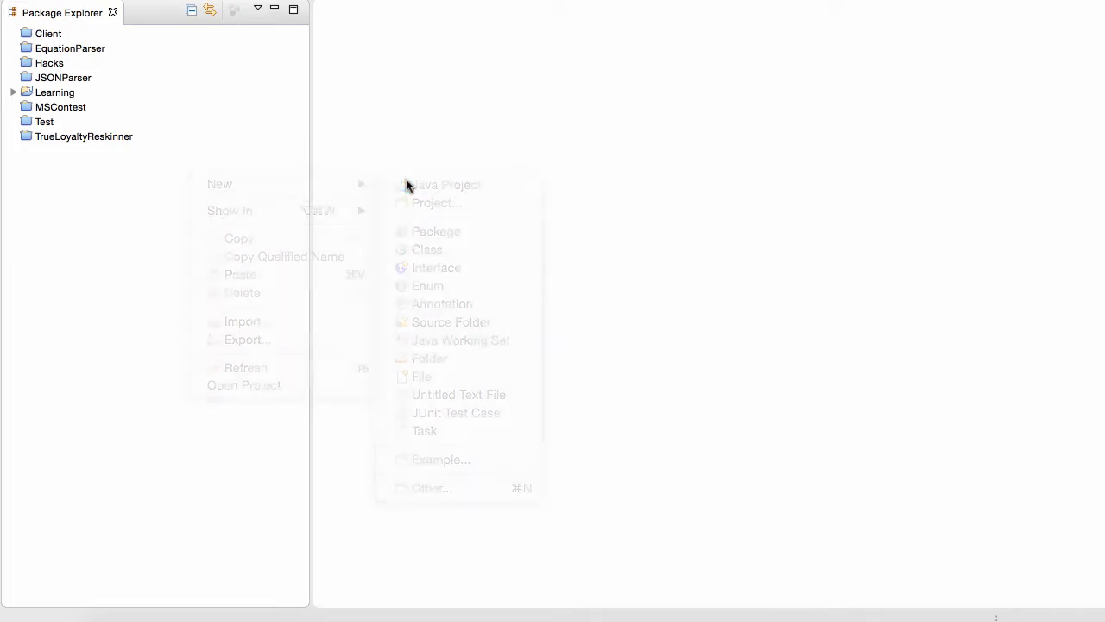
pyautogui.write('Test')
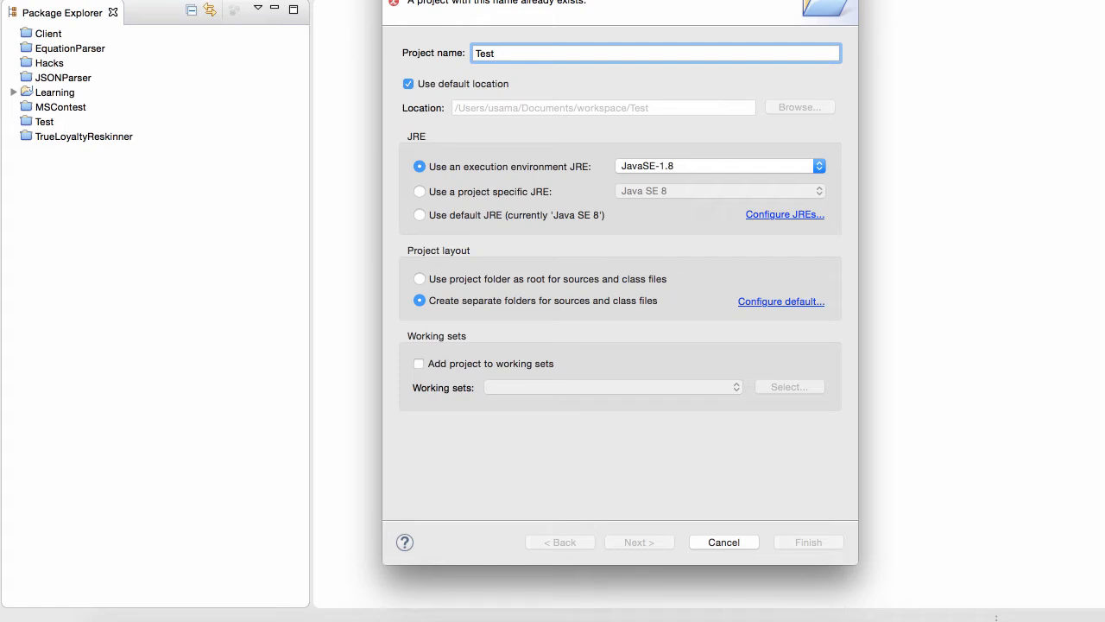
pyautogui.press('BackSpace')
pyautogui.press('BackSpace')
pyautogui.press('BackSpace')
pyautogui.press('BackSpace')
pyautogui.write('te')
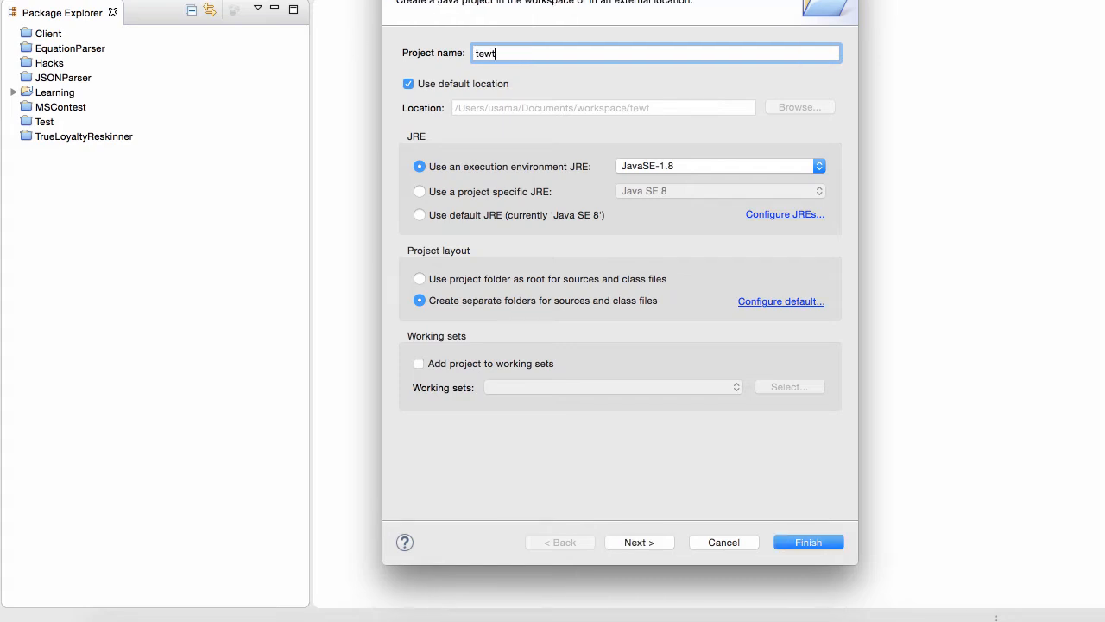
pyautogui.write('st2')
pyautogui.click(808, 541)
# - Expand the Learning project and inspect the contents of its src folder
pyautogui.click(14, 92)
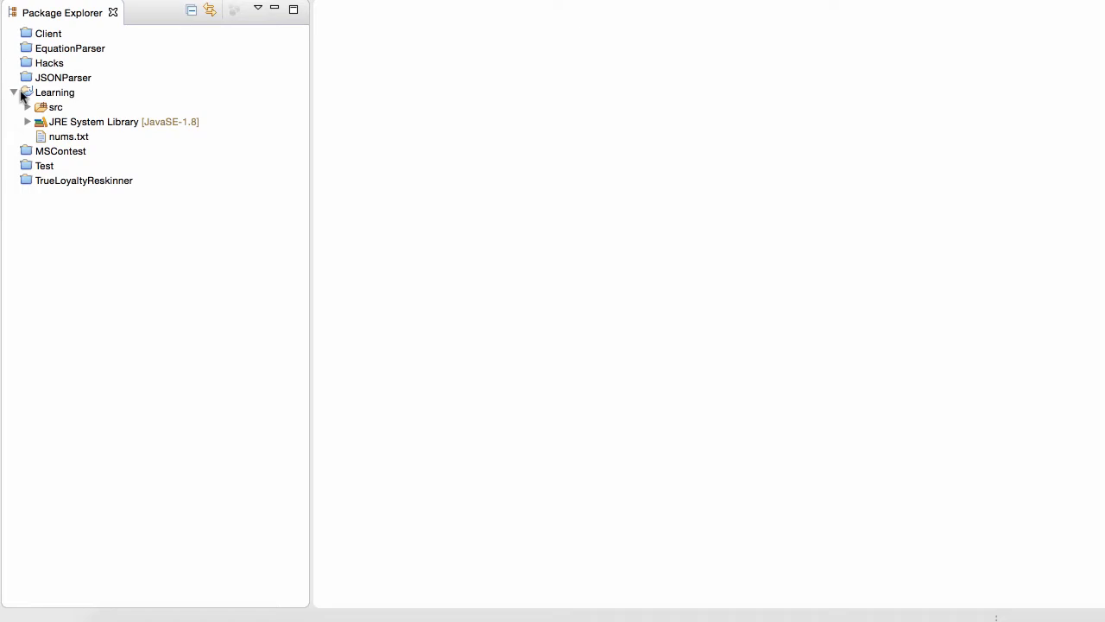
pyautogui.click(12, 92)
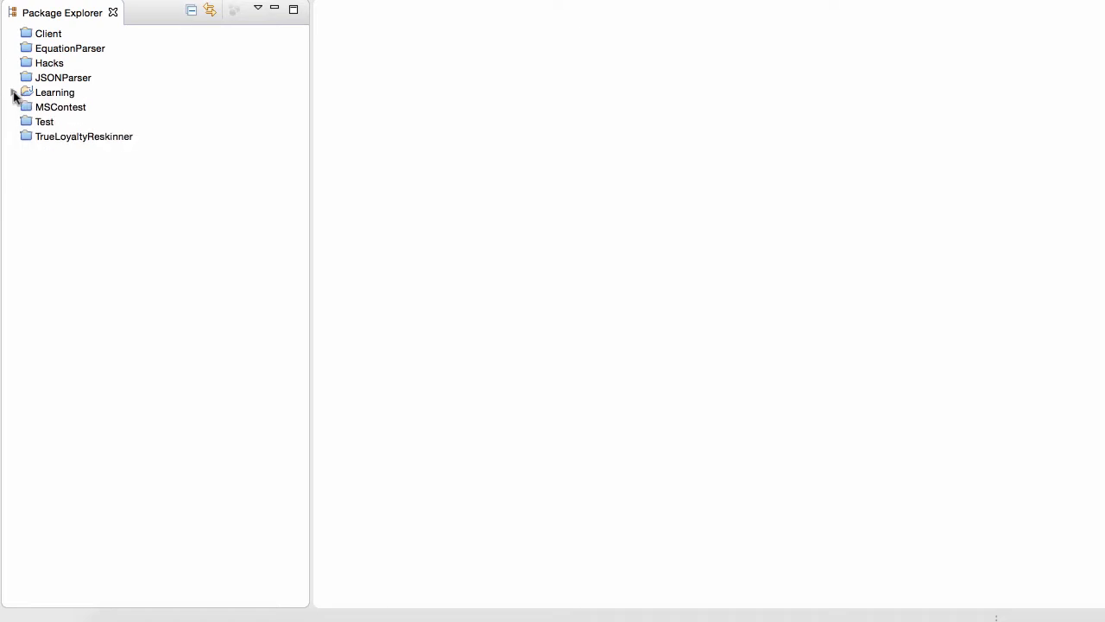
pyautogui.click(14, 92)
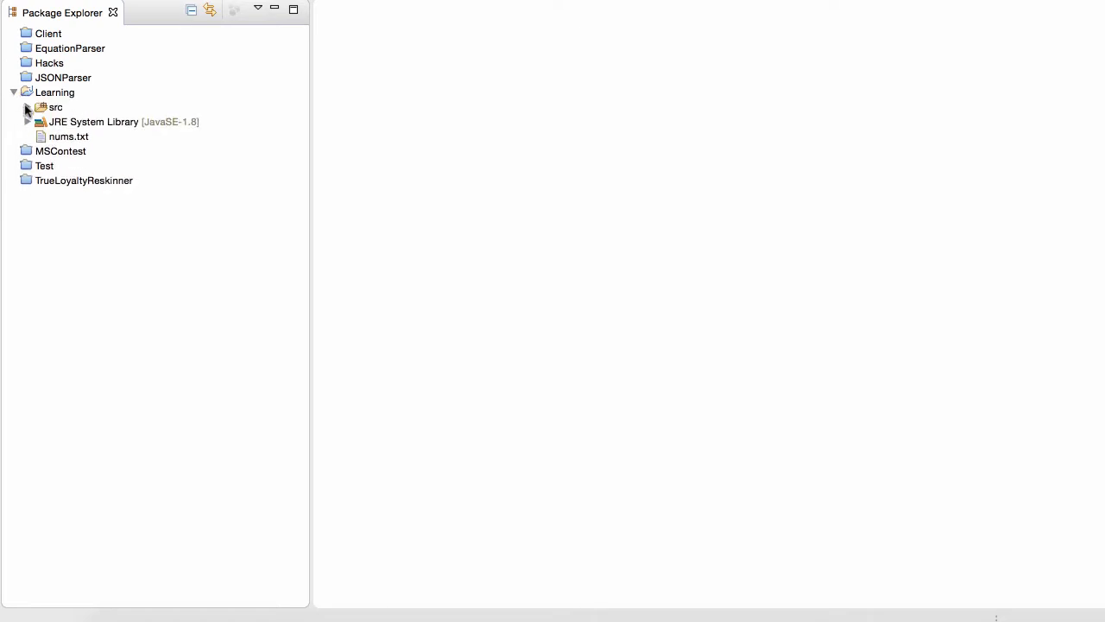
pyautogui.click(27, 107)
pyautogui.click(26, 107)
pyautogui.click(26, 107)
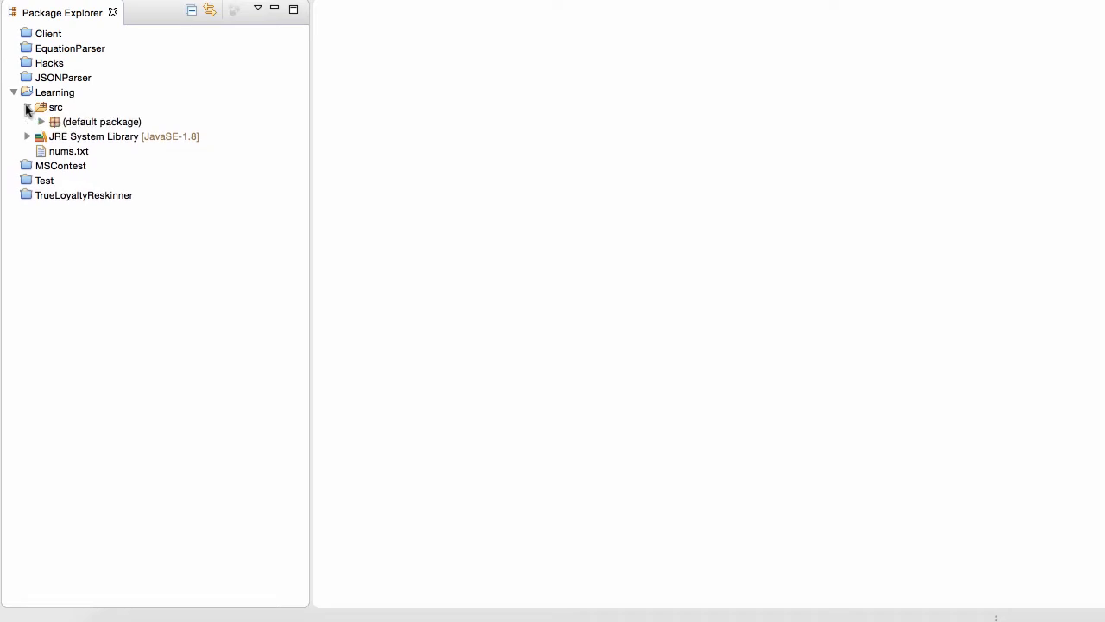
pyautogui.click(27, 107)
# - Try to create a new Java class named Main in the Learning project's src folder
pyautogui.click(61, 113)
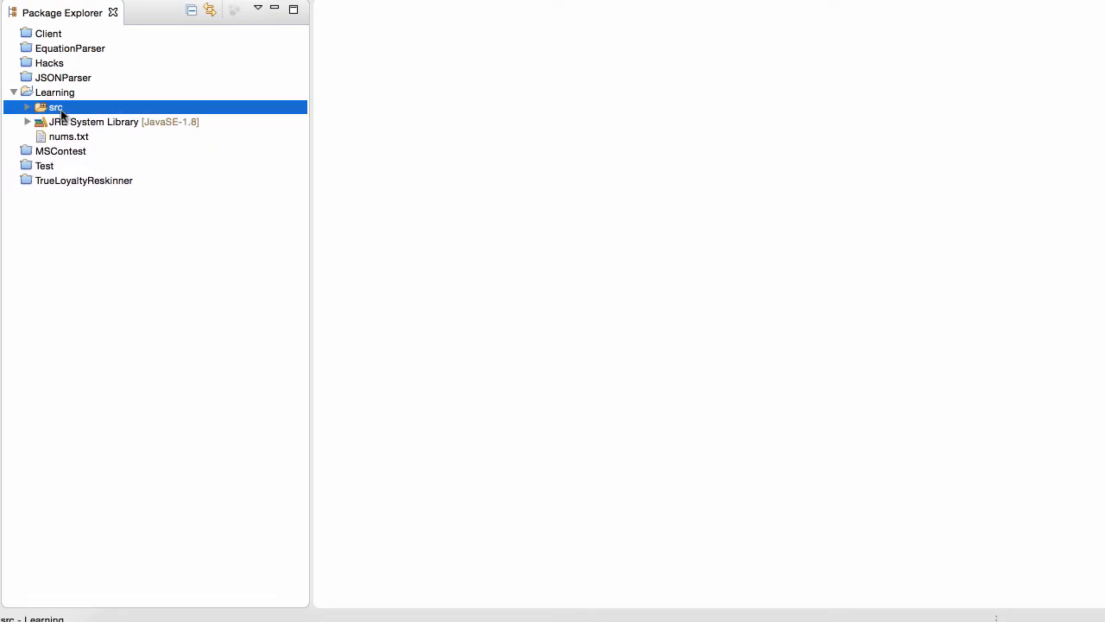
pyautogui.rightClick(61, 113)
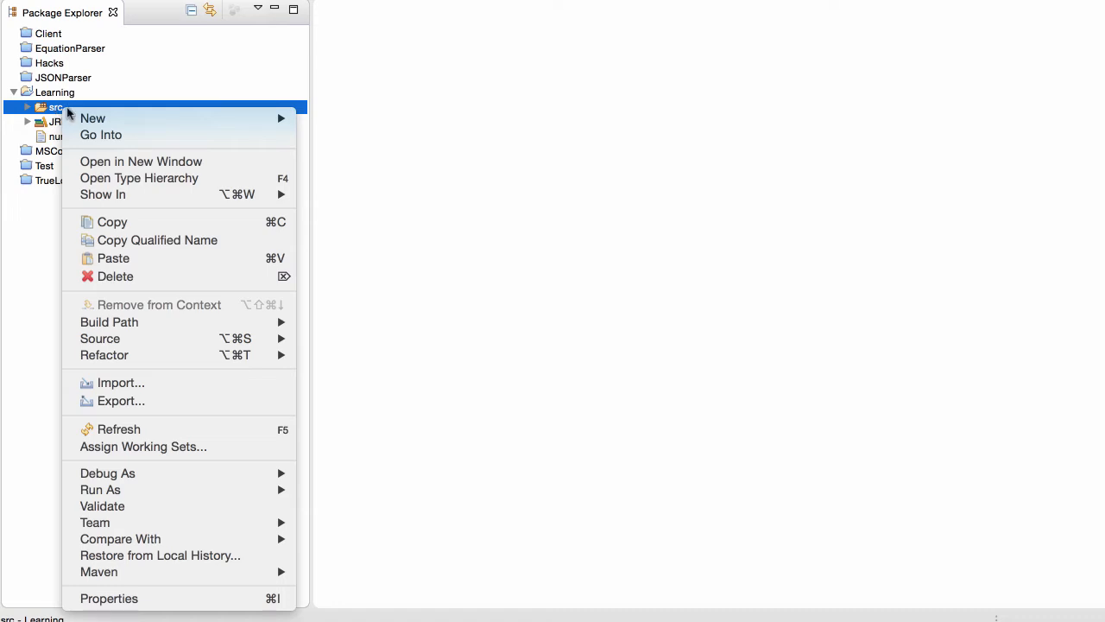
pyautogui.moveTo(67, 116)
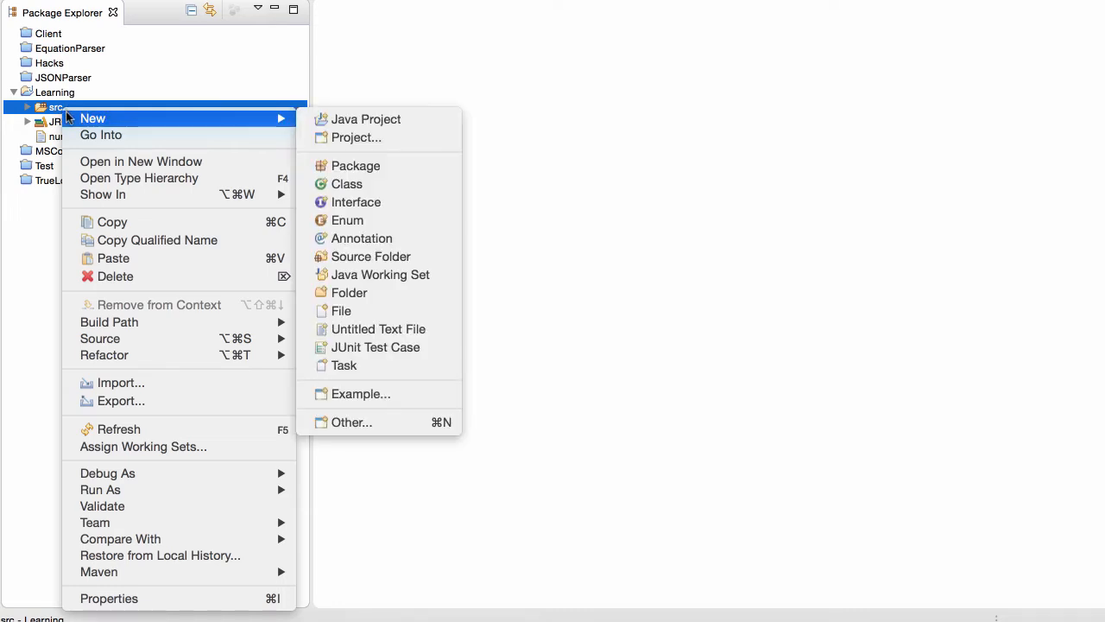
pyautogui.click(391, 183)
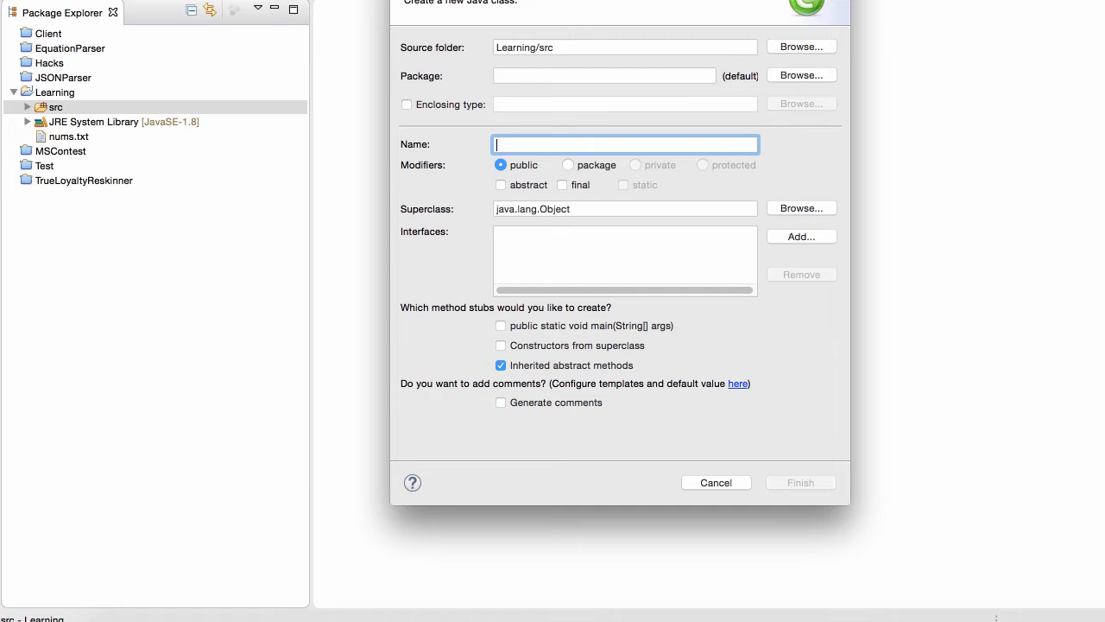
pyautogui.moveTo(529, 0); pyautogui.dragTo(520, 21)
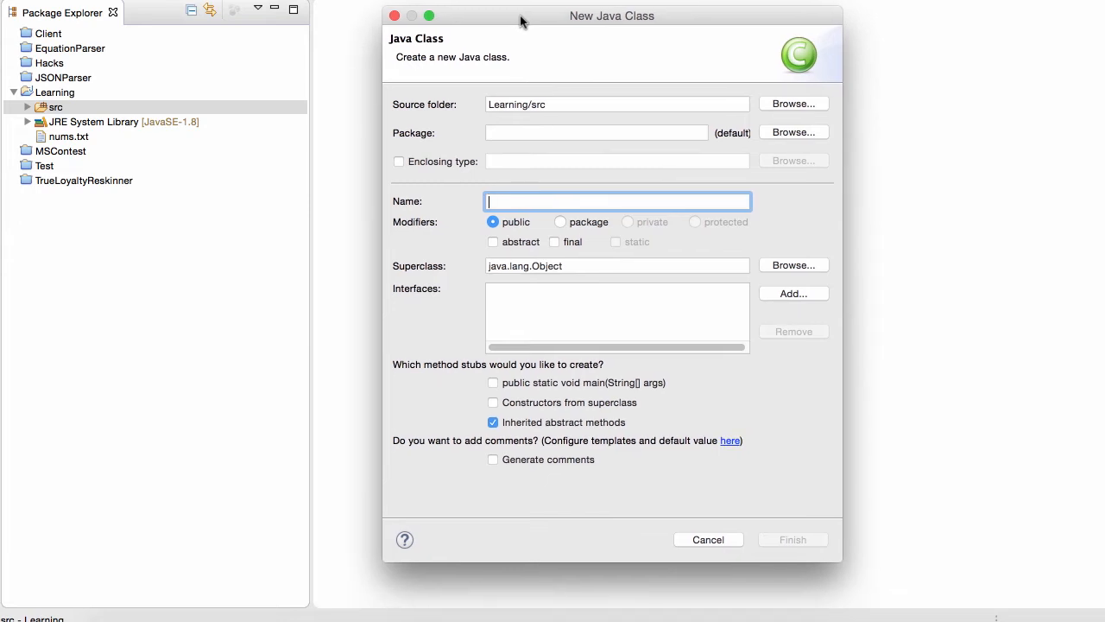
pyautogui.write('Main')
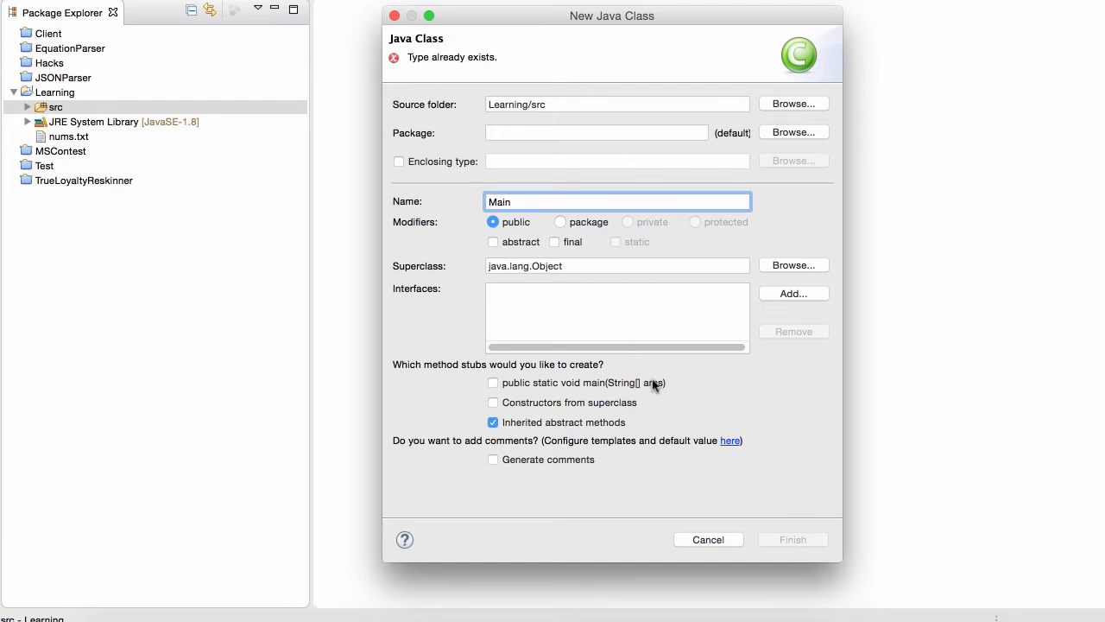
pyautogui.press('Escape')
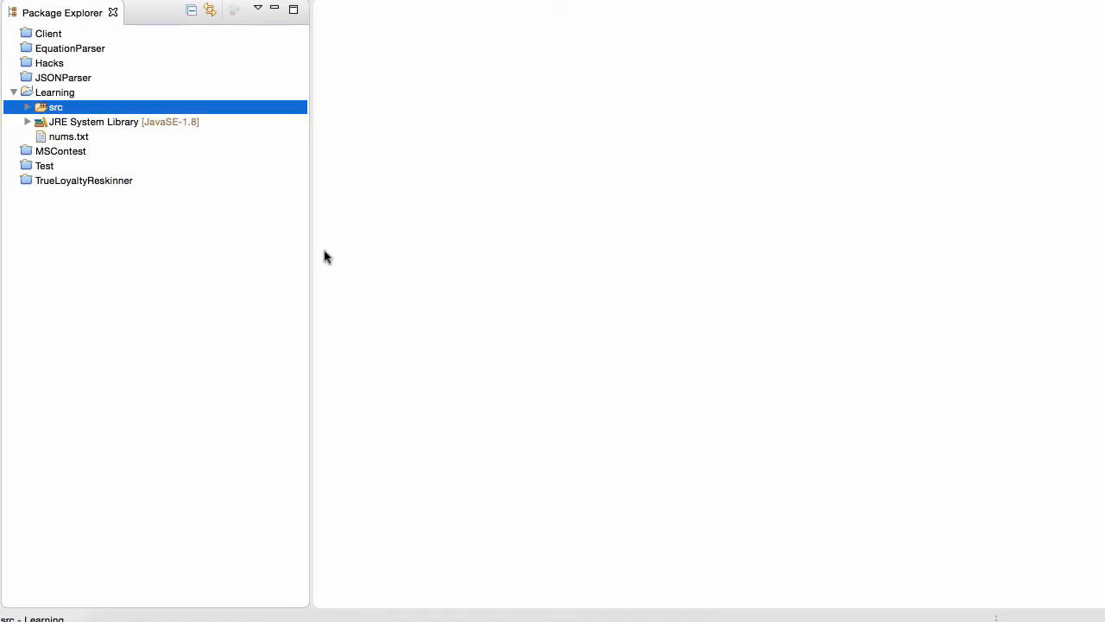
# - Open Main.java from the default package in the Learning project's src folder
pyautogui.click(28, 108)
pyautogui.click(41, 121)
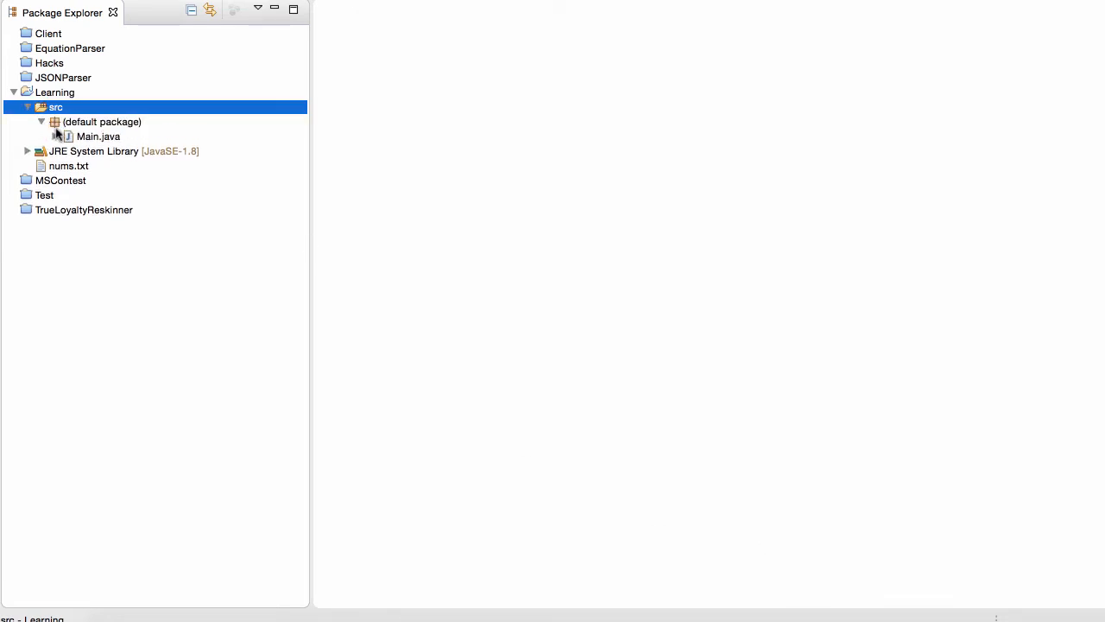
pyautogui.doubleClick(56, 125)
pyautogui.doubleClick(55, 125)
pyautogui.doubleClick(91, 137)
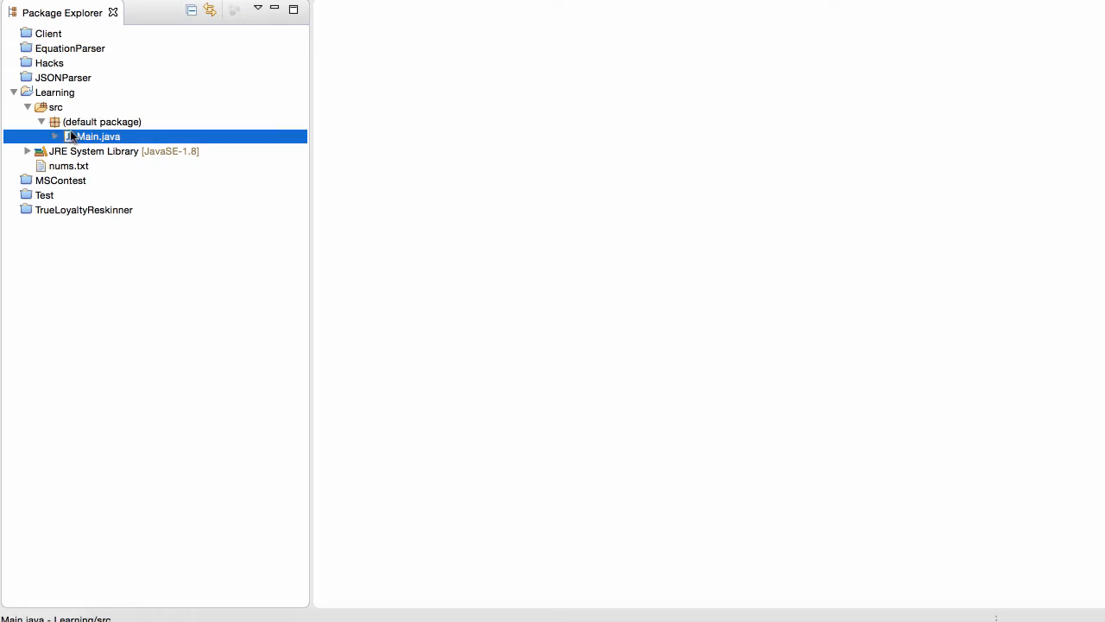
# - Delete the whole main method from the Main class and save the file
pyautogui.moveTo(373, 59); pyautogui.dragTo(380, 97)
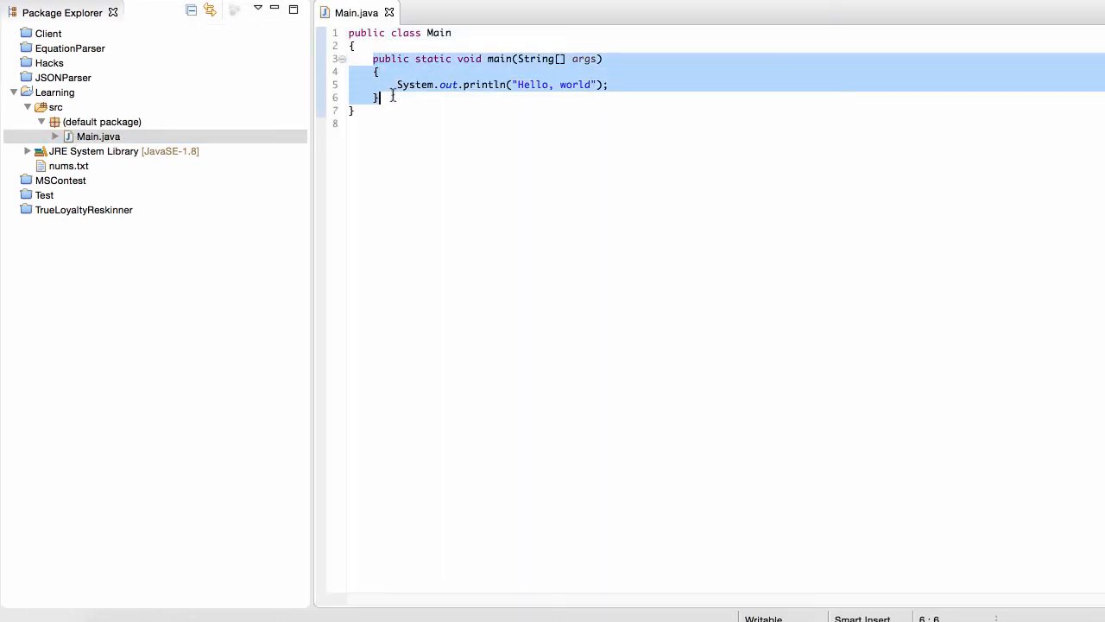
pyautogui.press('BackSpace')
pyautogui.click(350, 71)
pyautogui.press('super+s')
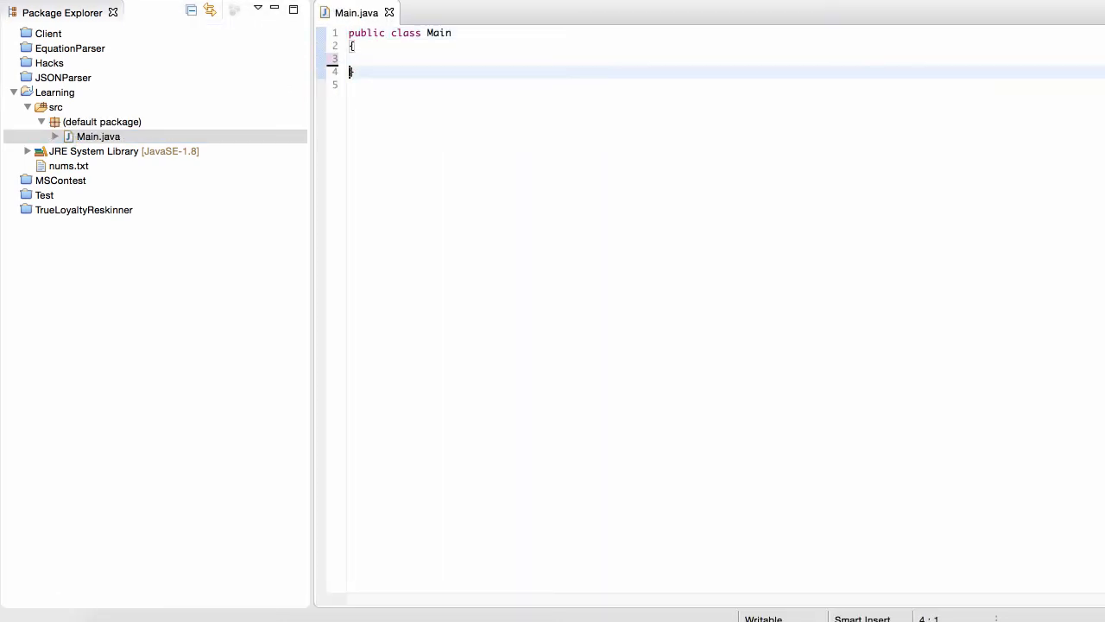
# - Write an empty public static void main(String[] args) method with its own braces inside the Main class
pyautogui.press('Up')
pyautogui.press('Tab')
pyautogui.press('Return')
pyautogui.write('publi')
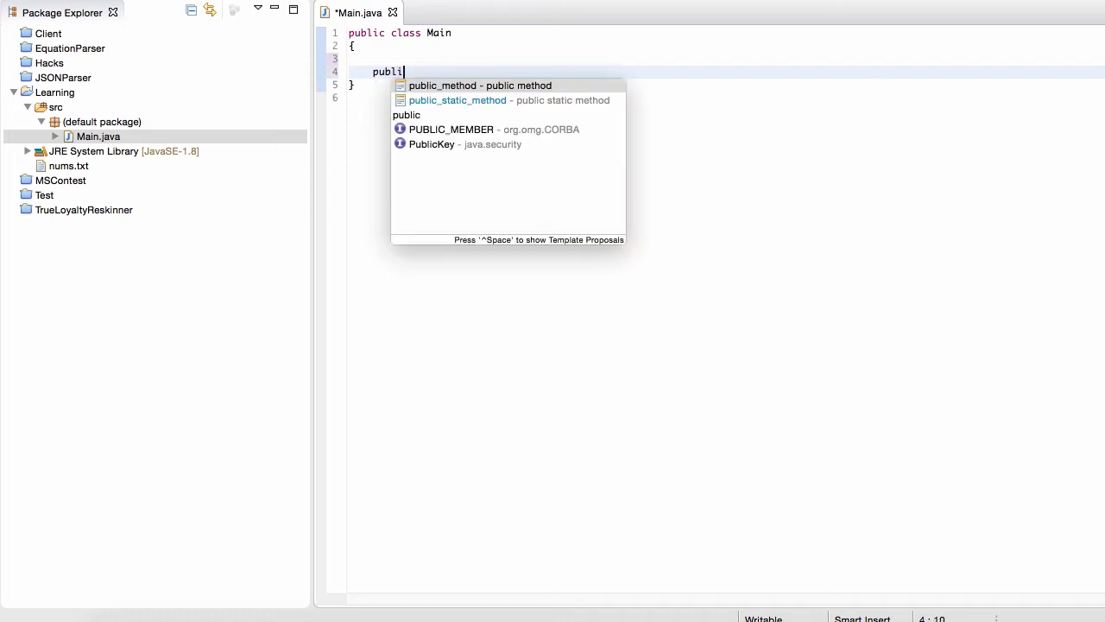
pyautogui.write('c static void main')
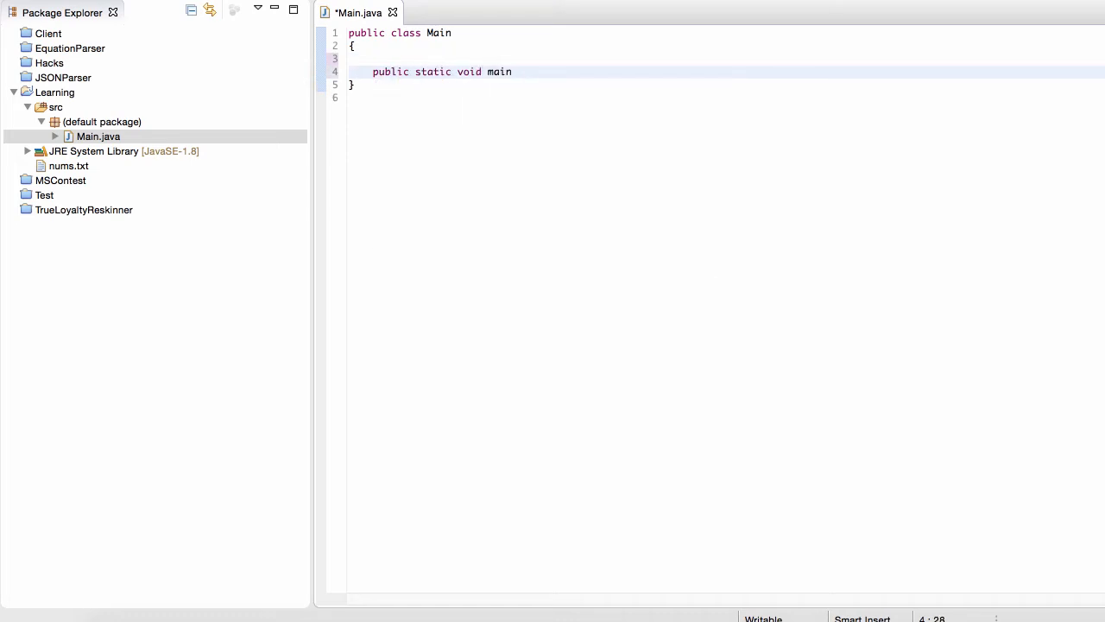
pyautogui.write('(STr')
pyautogui.press('BackSpace')
pyautogui.press('BackSpace')
pyautogui.write('tring[] ')
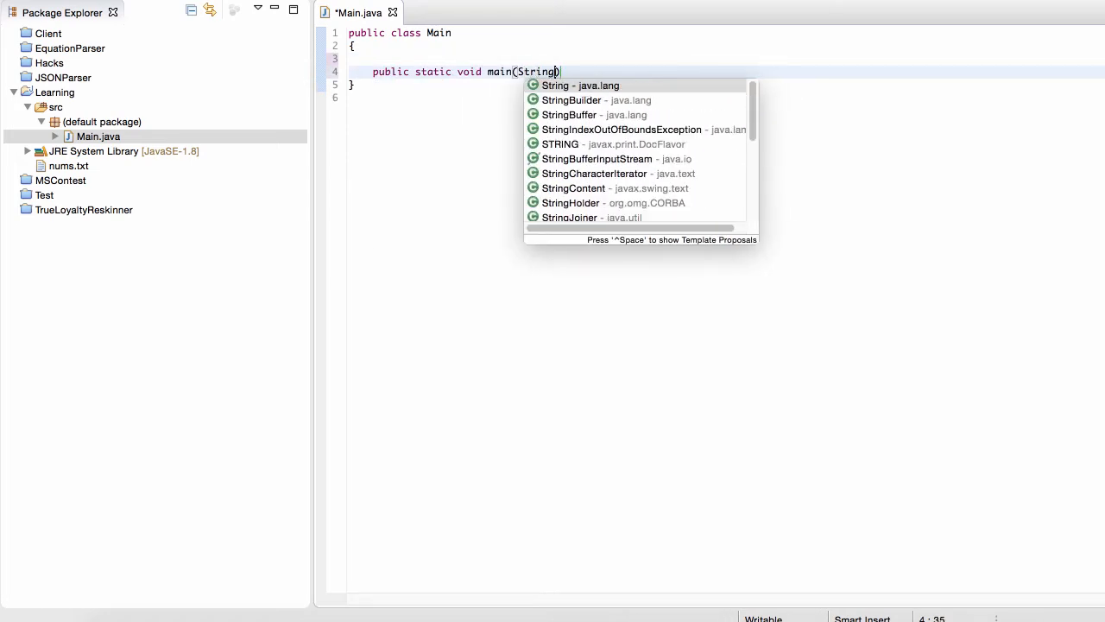
pyautogui.write('args)')
pyautogui.press('Return')
pyautogui.write('{')
pyautogui.press('Return')
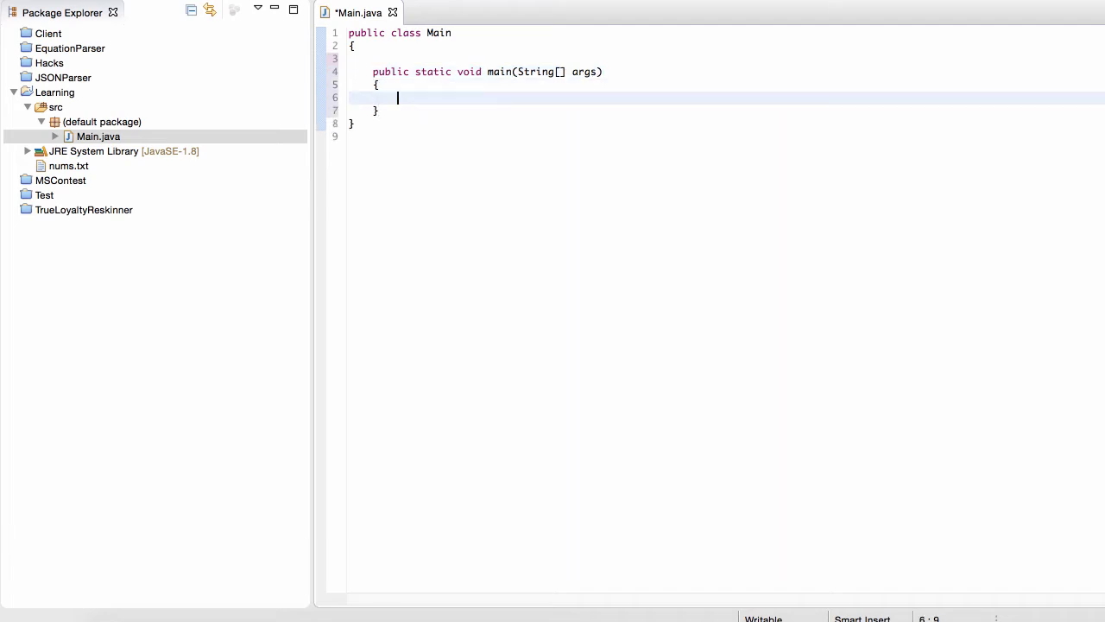
# - Remove the blank line between the Main class's opening brace and the main method
pyautogui.press('Up')
pyautogui.press('Up')
pyautogui.press('Up')
pyautogui.press('BackSpace')
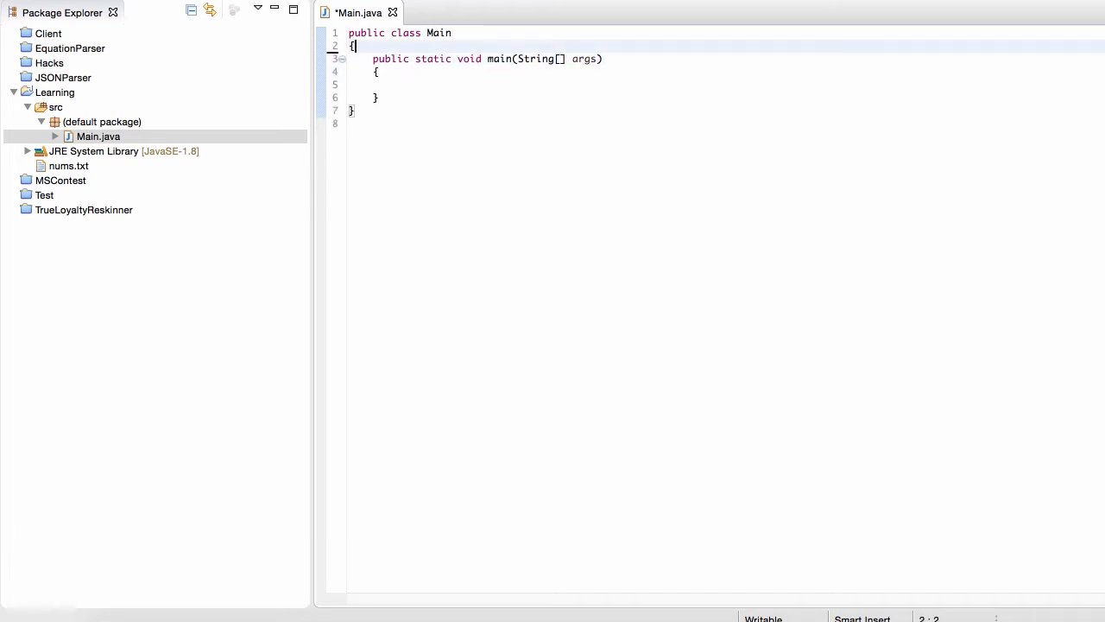
# - Insert a System.out.println call that takes a String inside the body of the main method
pyautogui.press('Down')
pyautogui.press('Down')
pyautogui.press('Down')
pyautogui.write('System.')
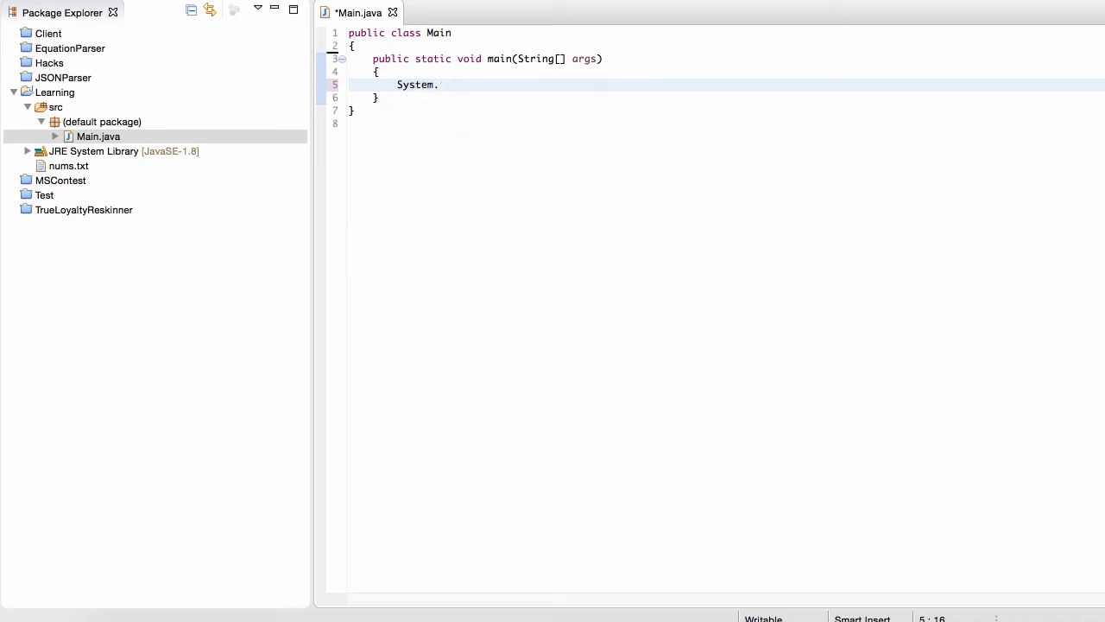
pyautogui.write('out.rp')
pyautogui.write('p')
pyautogui.press('BackSpace')
pyautogui.write('pr')
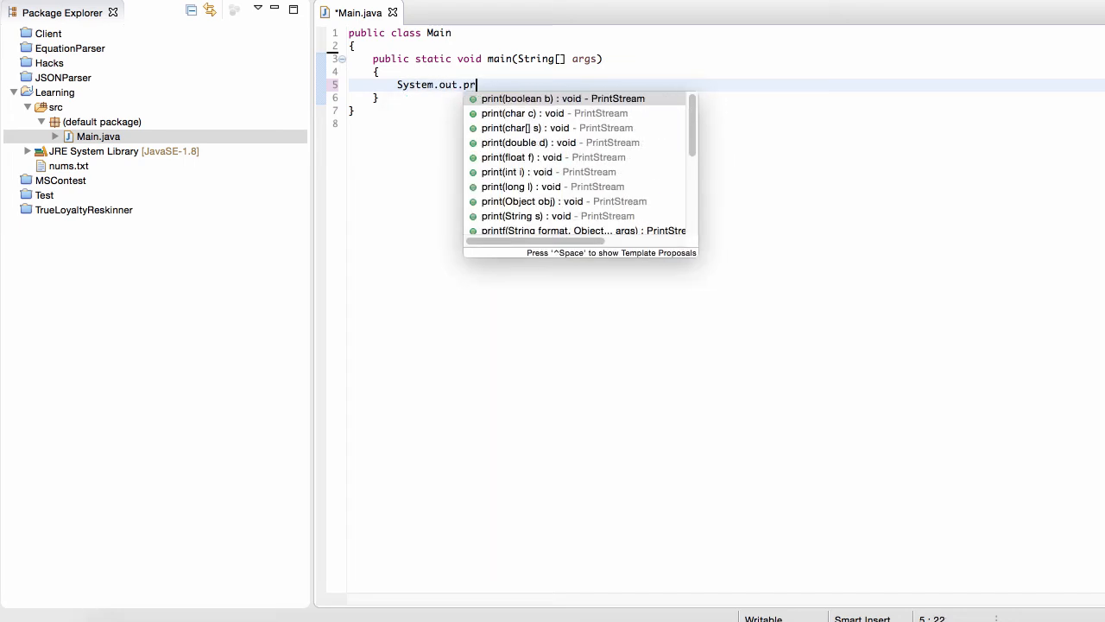
pyautogui.press('Return')
pyautogui.write('"')
pyautogui.press('BackSpace')
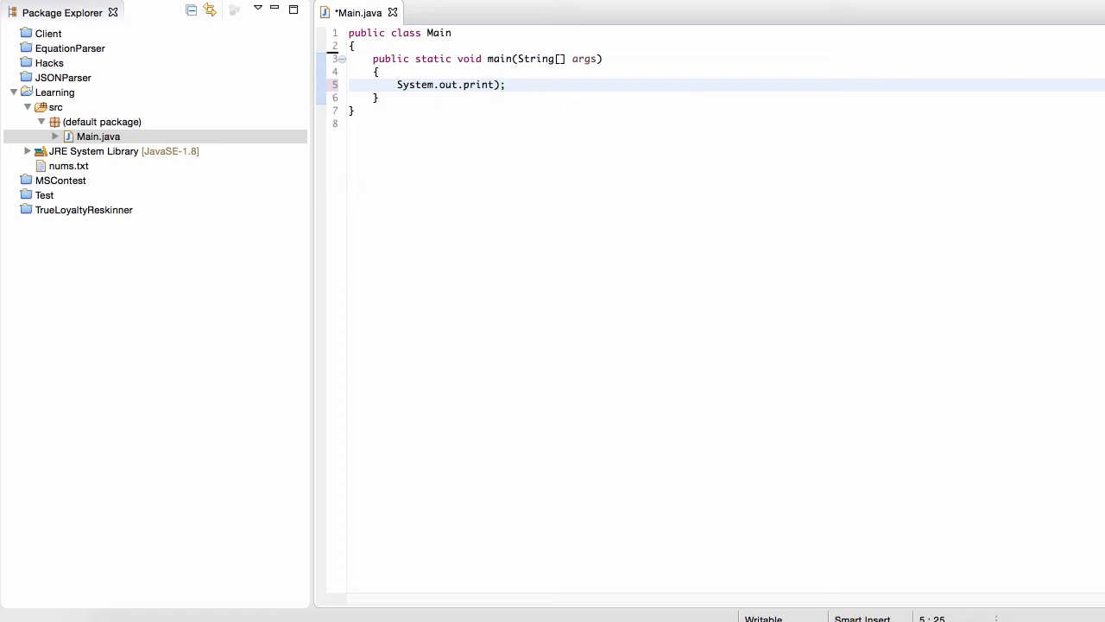
pyautogui.write('l')
pyautogui.hotkey('ctrl', 'space')
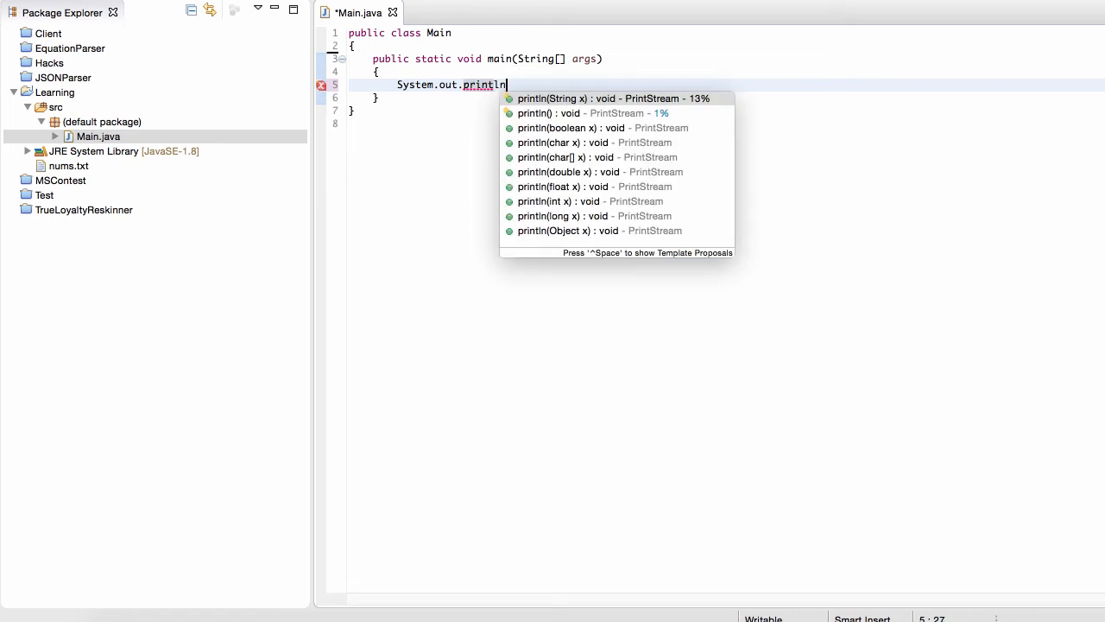
pyautogui.press('Return')
# - Enter "Hello, world" as the println argument and save Main.java
pyautogui.write('"Hello')
pyautogui.write(', worl')
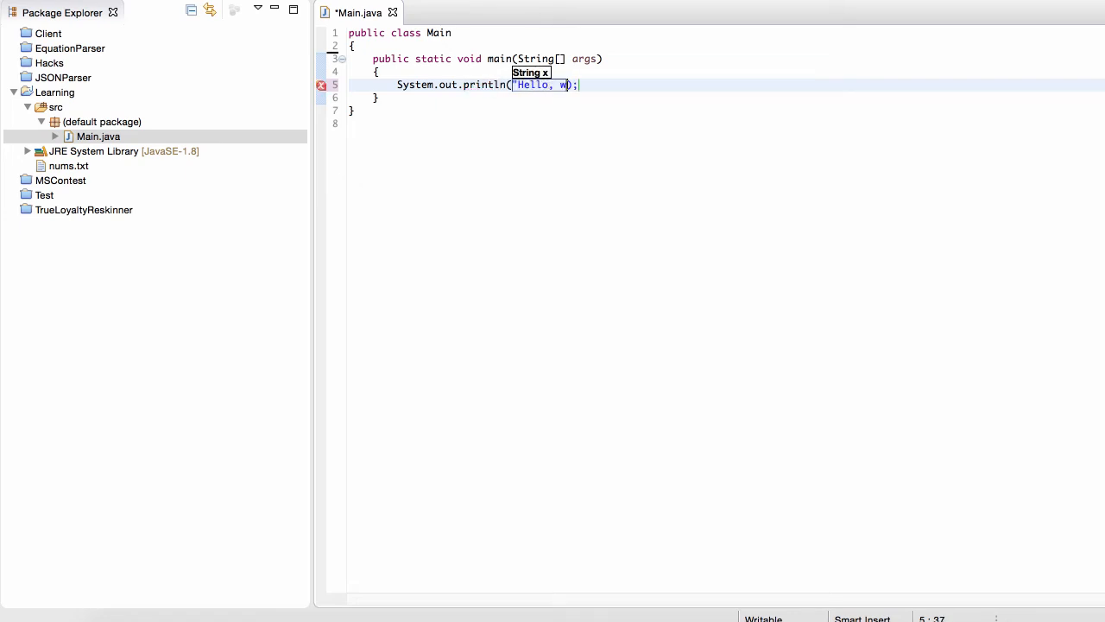
pyautogui.write('d"')
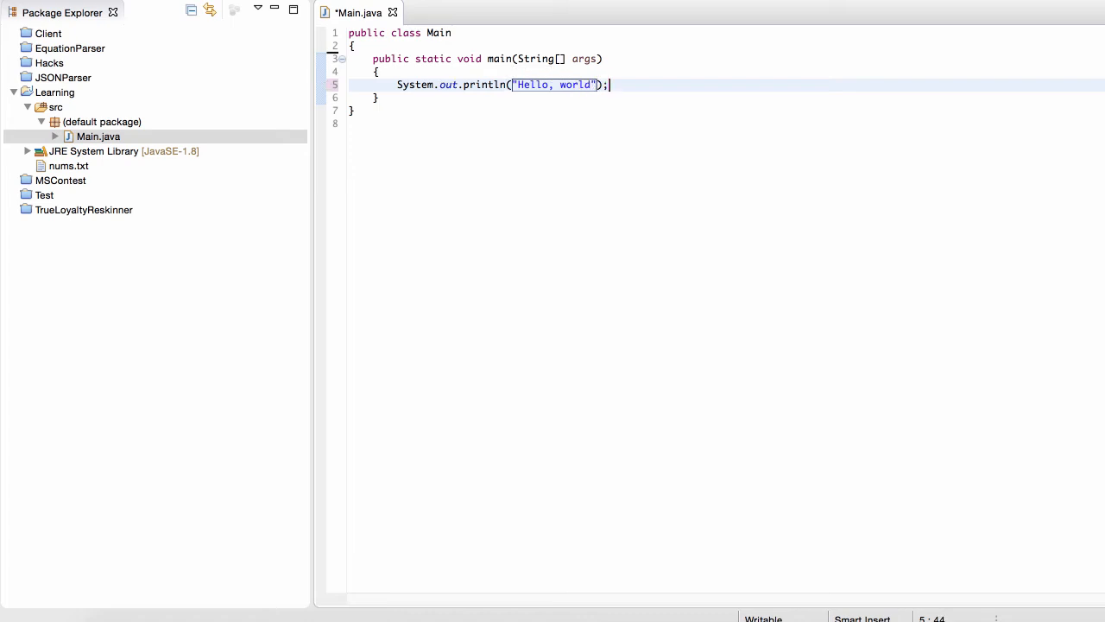
pyautogui.press('End')
pyautogui.hotkey('ctrl', 's')
# - Run the Main class to print its output to the console
pyautogui.click(451, 85)
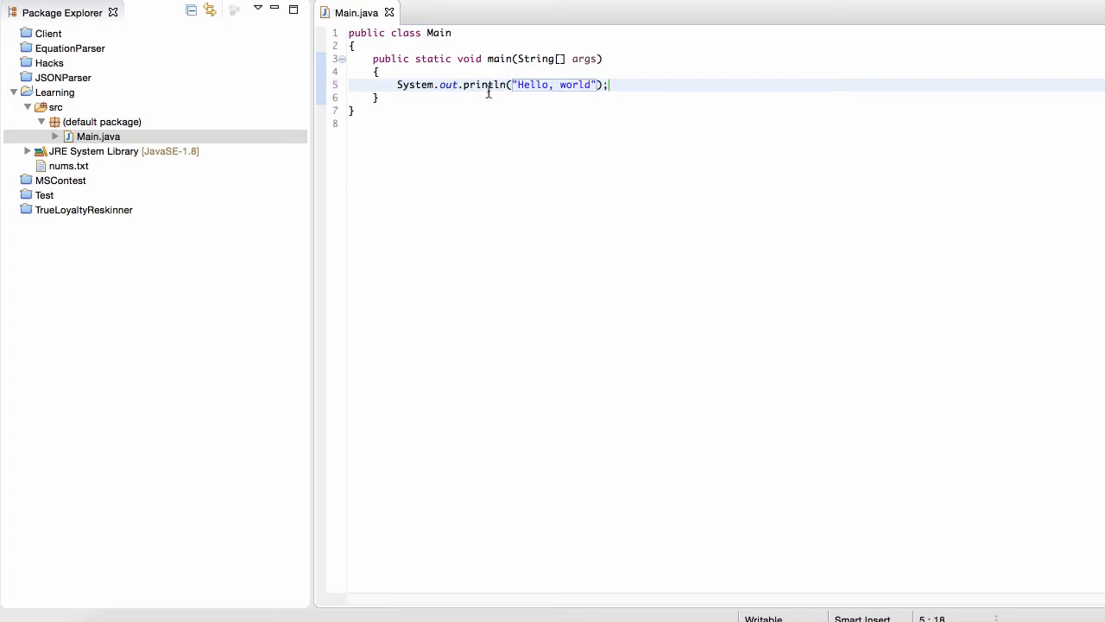
pyautogui.moveTo(451, 91)
pyautogui.press('super+shift+F11')
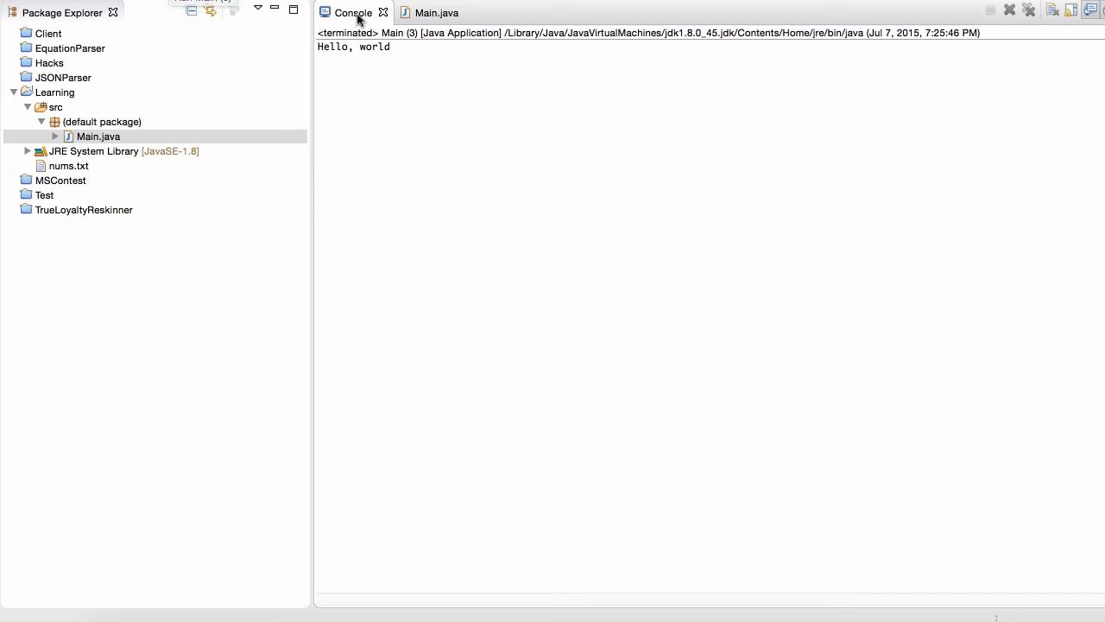
# - Examine the program's console output and compare it with the println line in Main.java
pyautogui.moveTo(397, 48); pyautogui.dragTo(316, 43)
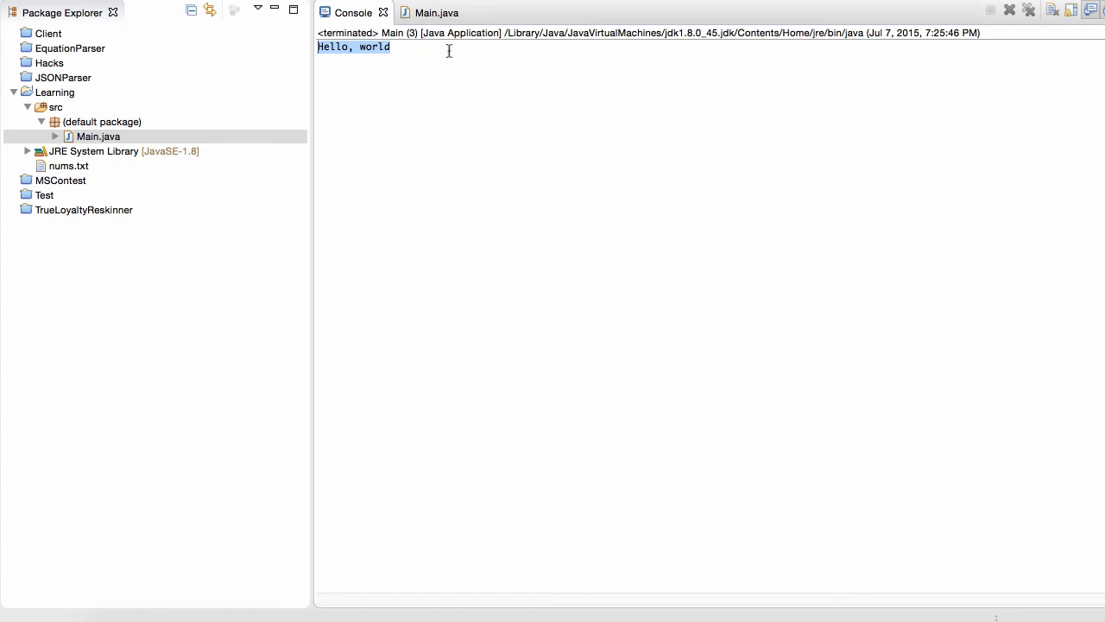
pyautogui.click(387, 53)
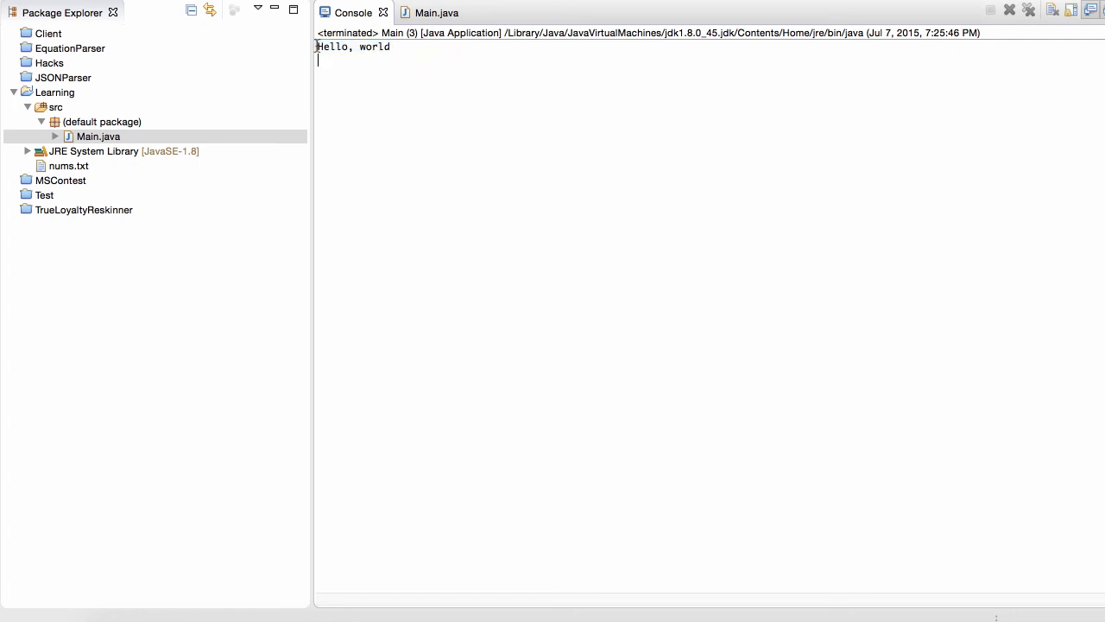
pyautogui.moveTo(316, 46); pyautogui.dragTo(410, 45)
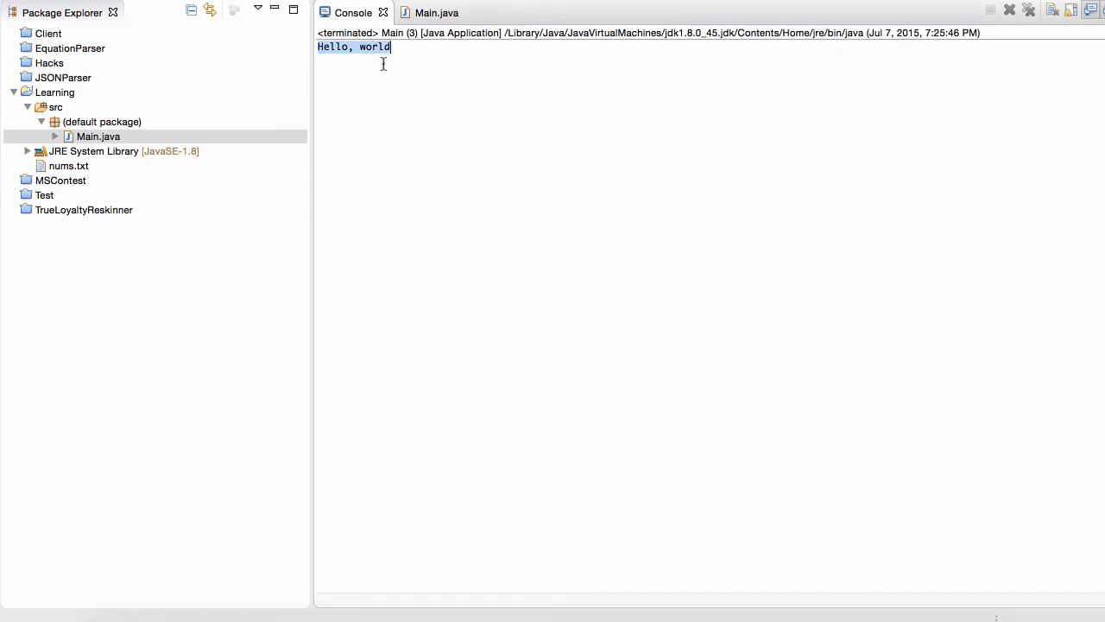
pyautogui.click(438, 13)
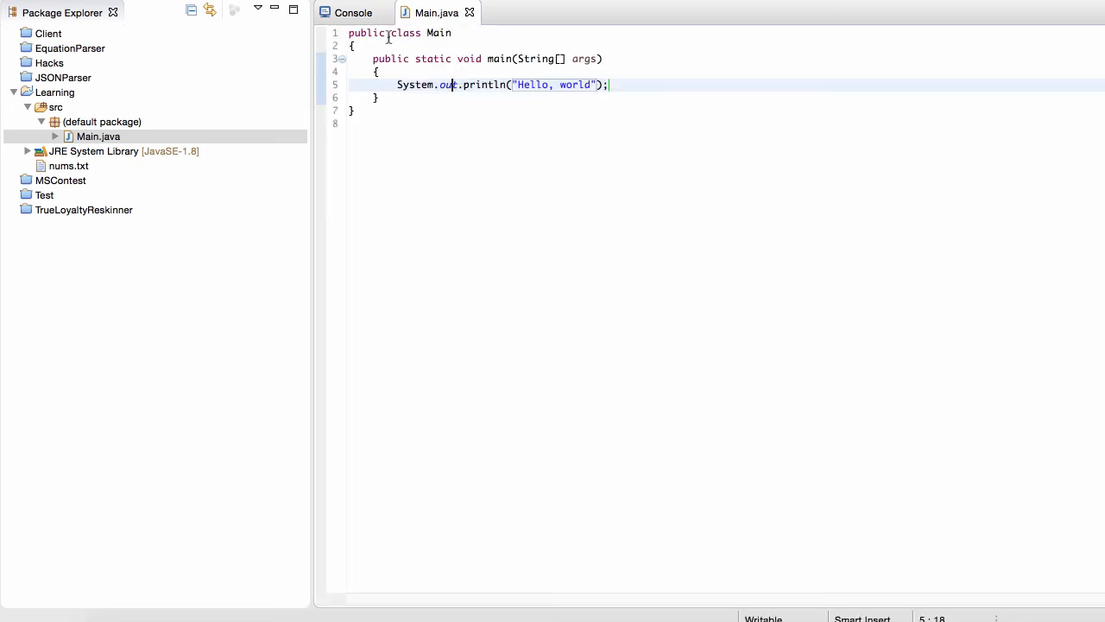
pyautogui.click(364, 17)
pyautogui.click(409, 48)
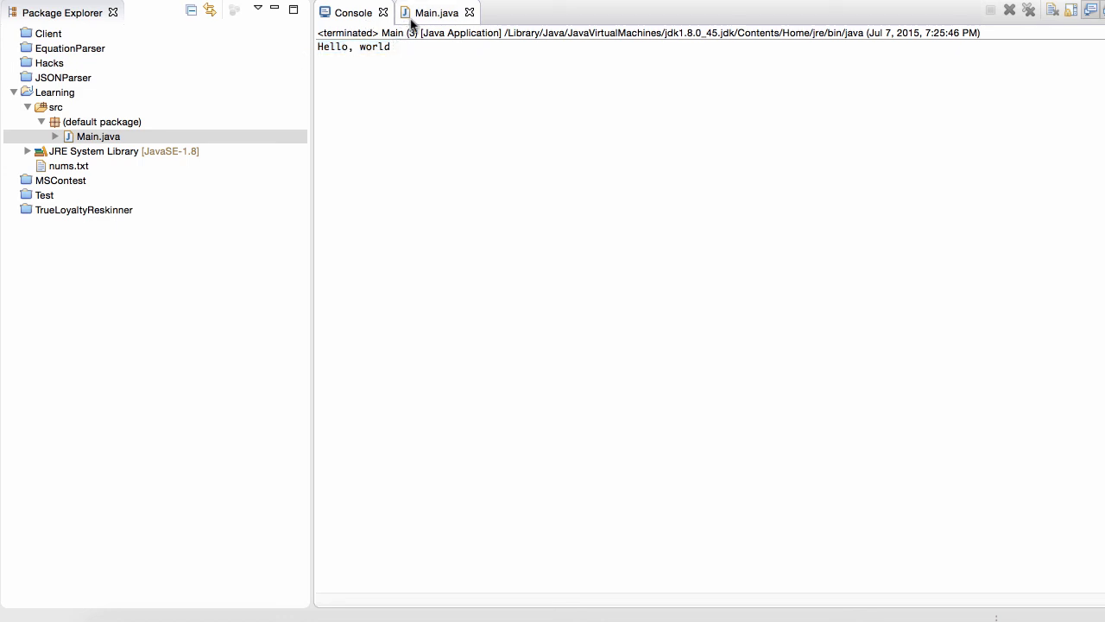
pyautogui.click(412, 13)
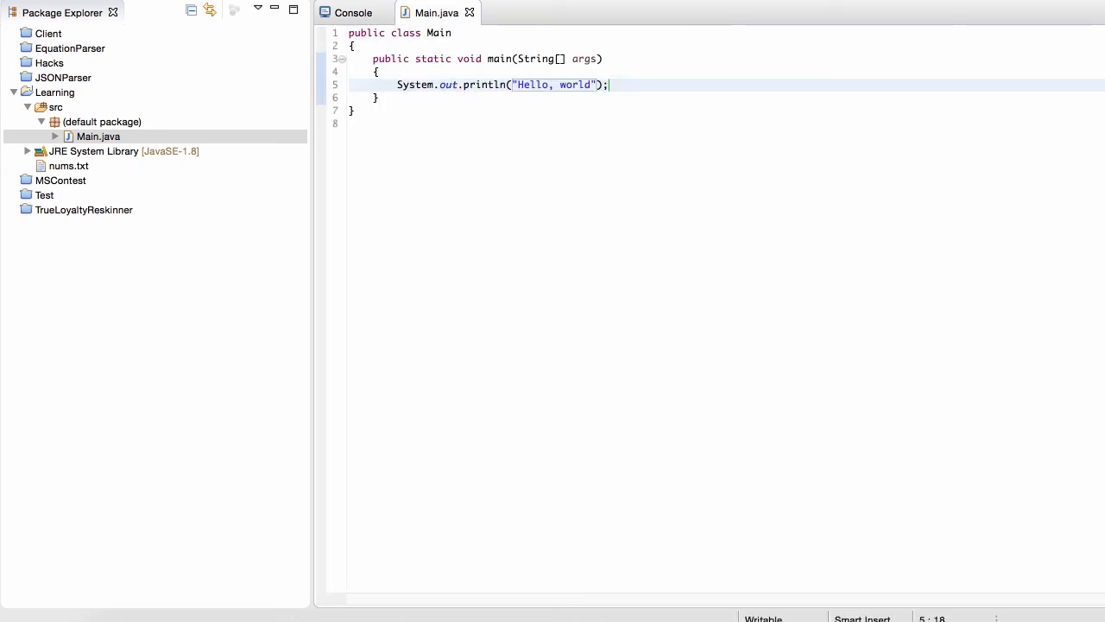
# - Switch to Chrome and review the Java SE Development Kit 8u45 downloads and the Eclipse IDE for Java Developers page
pyautogui.click(385, 618)
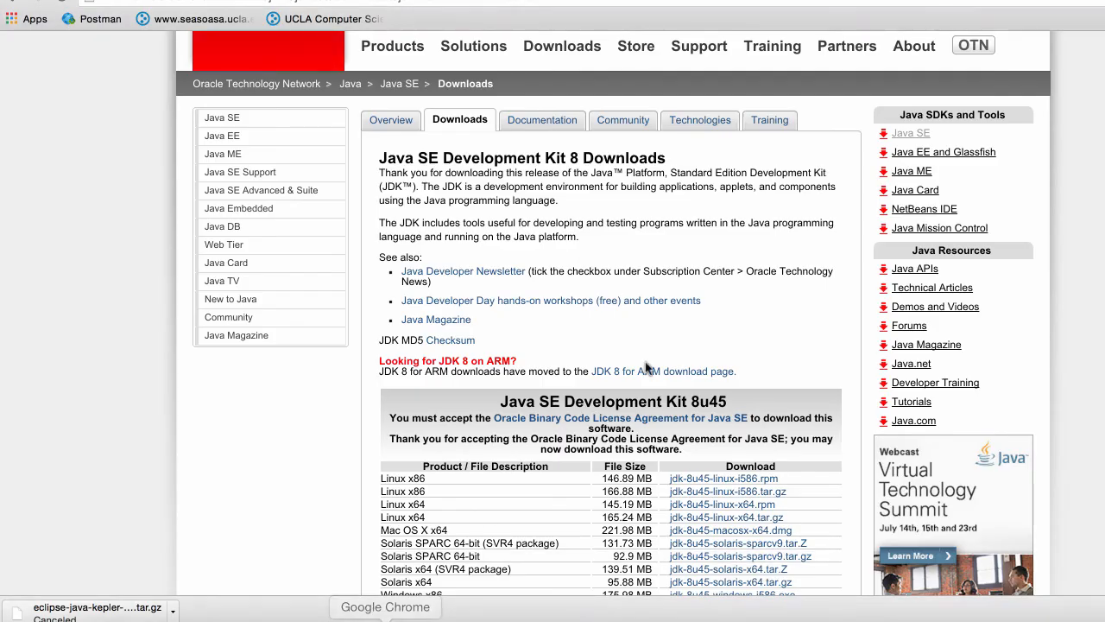
pyautogui.scroll(-1, 549, 254)
pyautogui.scroll(-3, 550, 254)
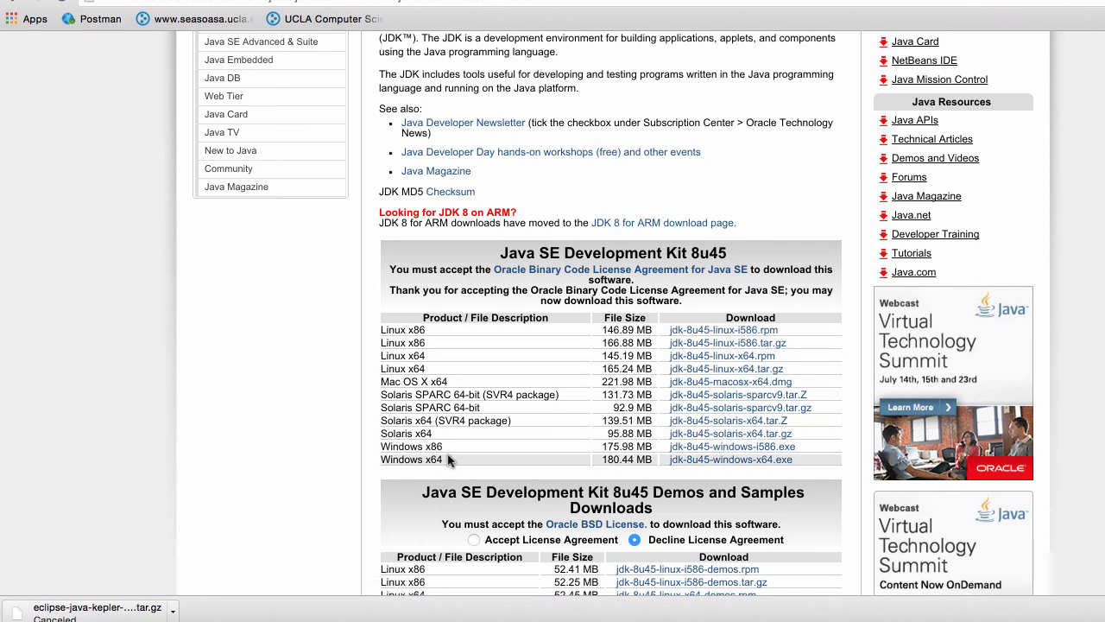
pyautogui.scroll(-1, 447, 459)
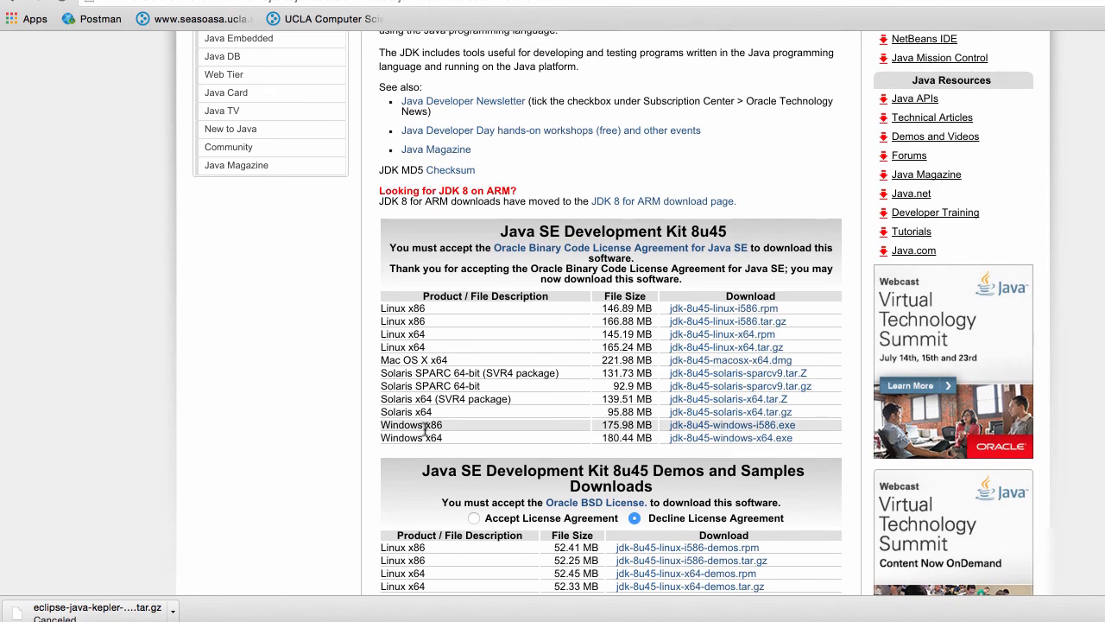
pyautogui.scroll(-5, 437, 423)
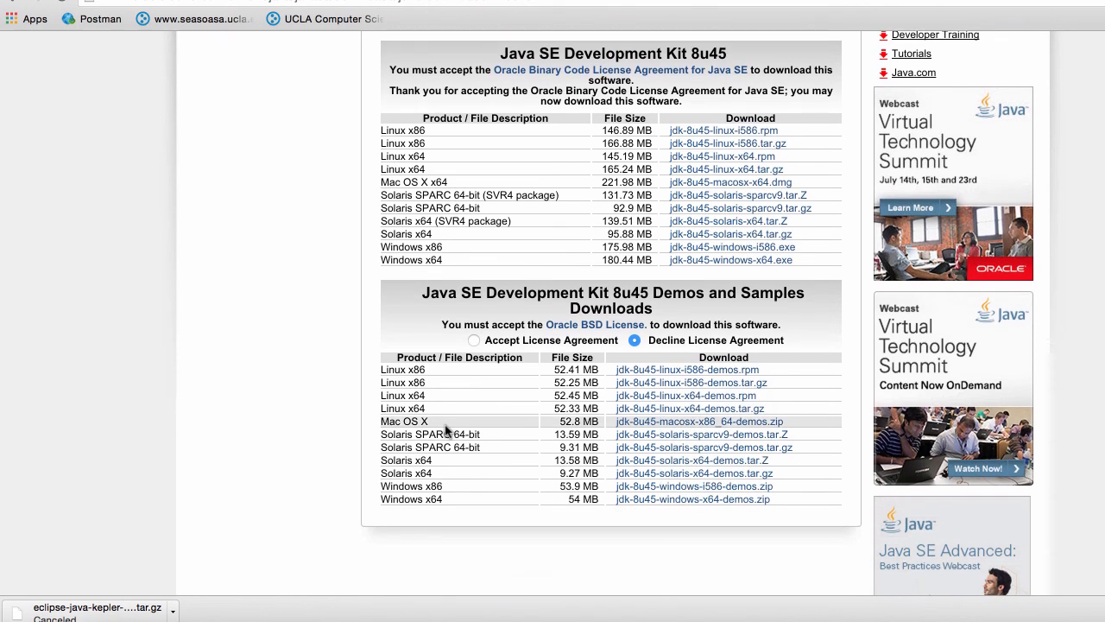
pyautogui.scroll(5, 436, 412)
pyautogui.click(168, 2)
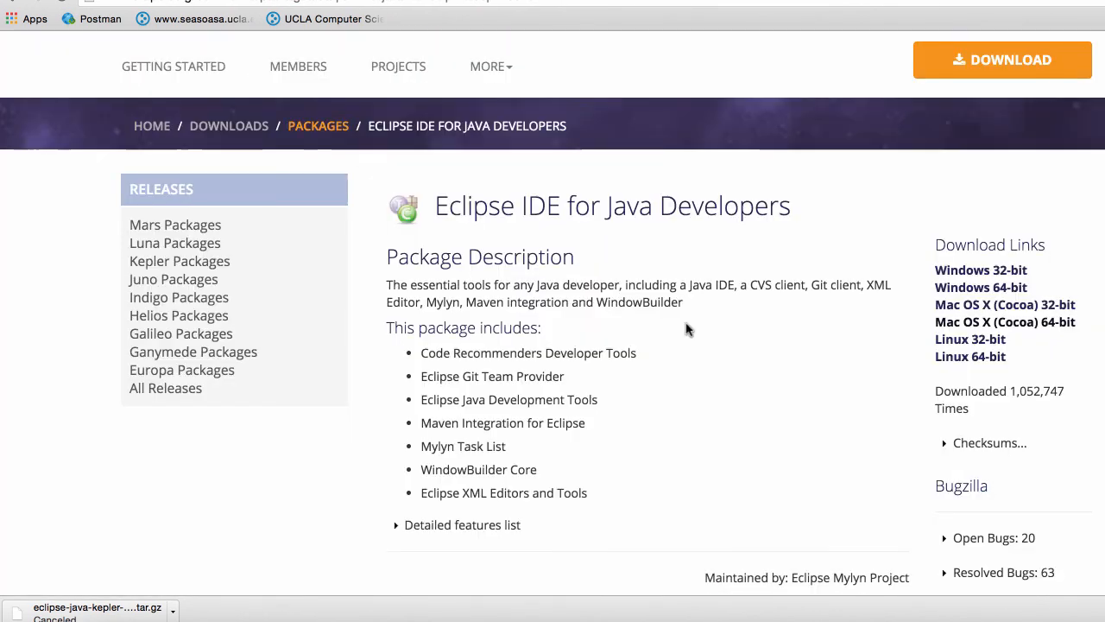
# - Return to Eclipse and place the cursor at the end of the println line in Main.java
pyautogui.press('super+Tab')
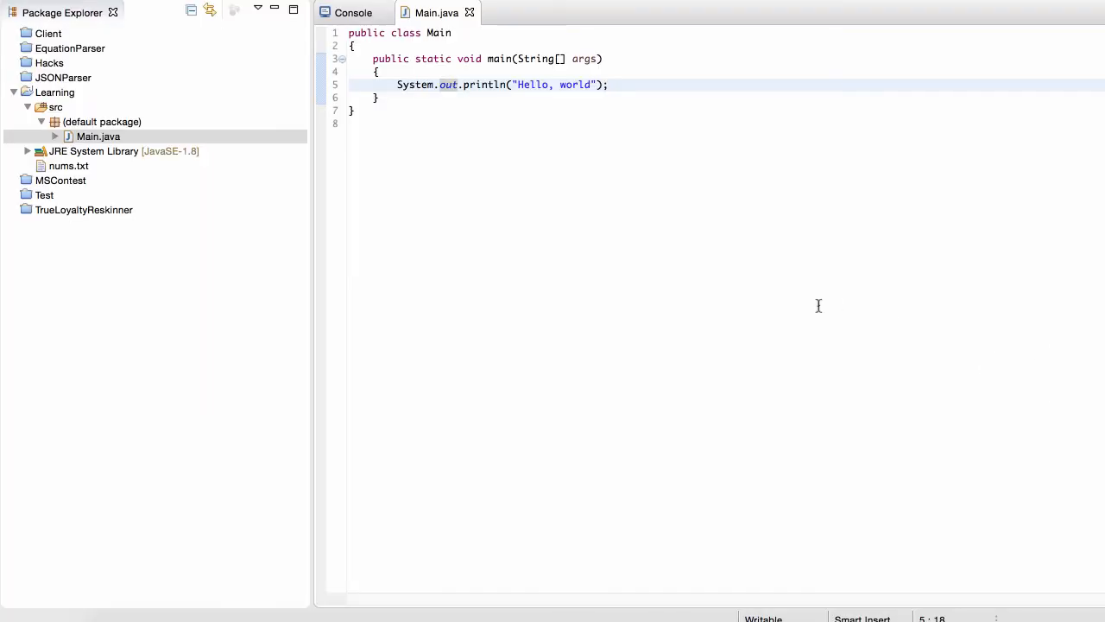
pyautogui.click(617, 91)
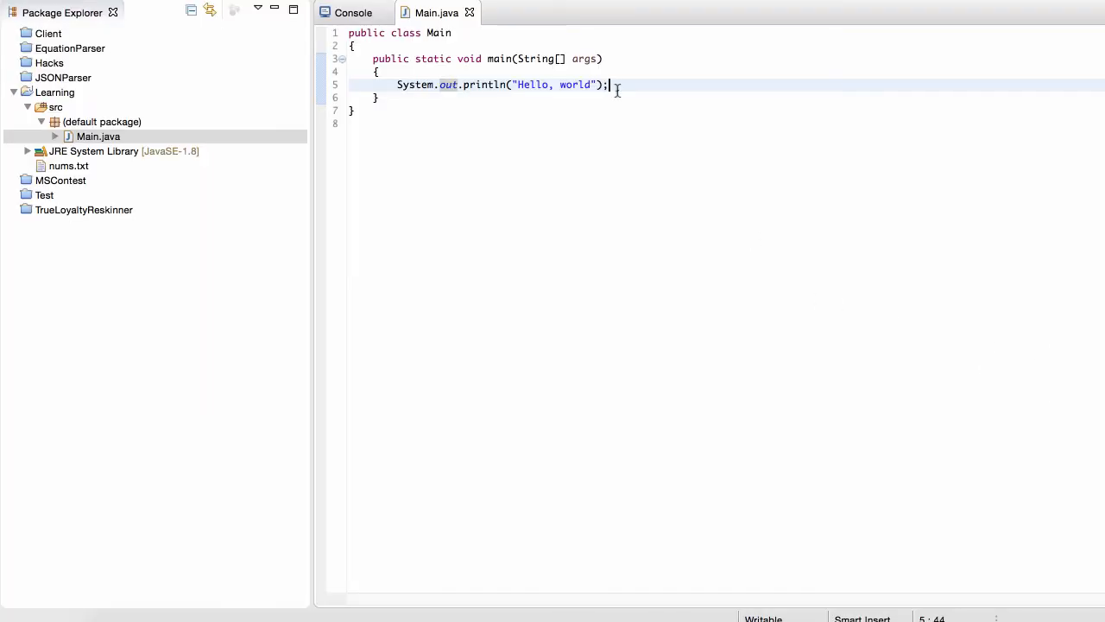